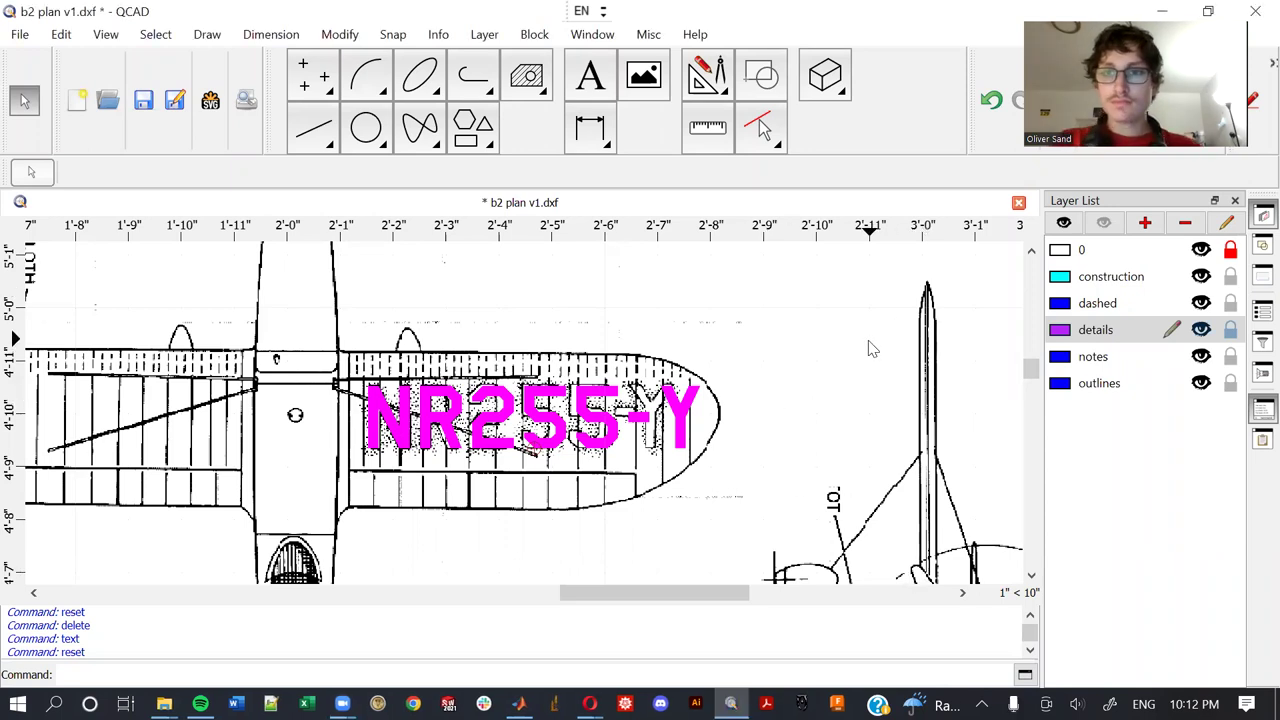
# Pan and zoom to the aircraft plan sheet with the blue wing outline
pyautogui.scroll(-5, 820, 391)
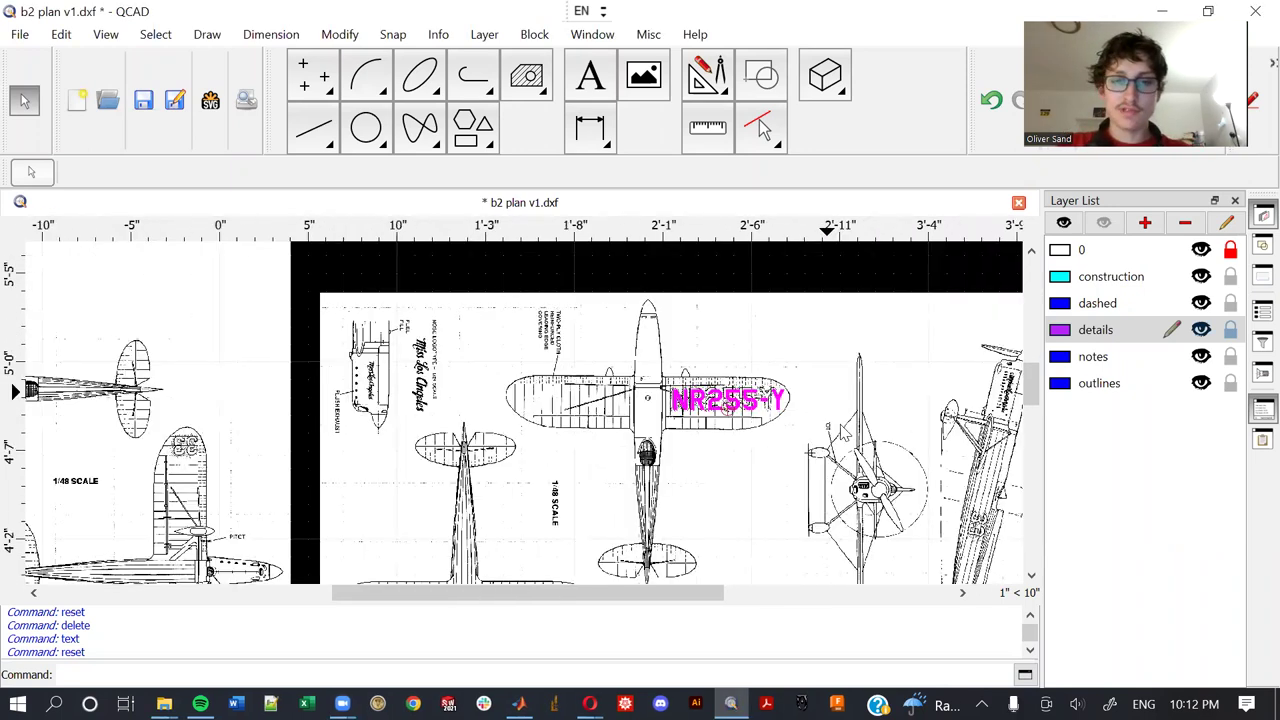
pyautogui.scroll(-6, 812, 406)
pyautogui.moveTo(754, 443); pyautogui.dragTo(752, 411, button='middle')
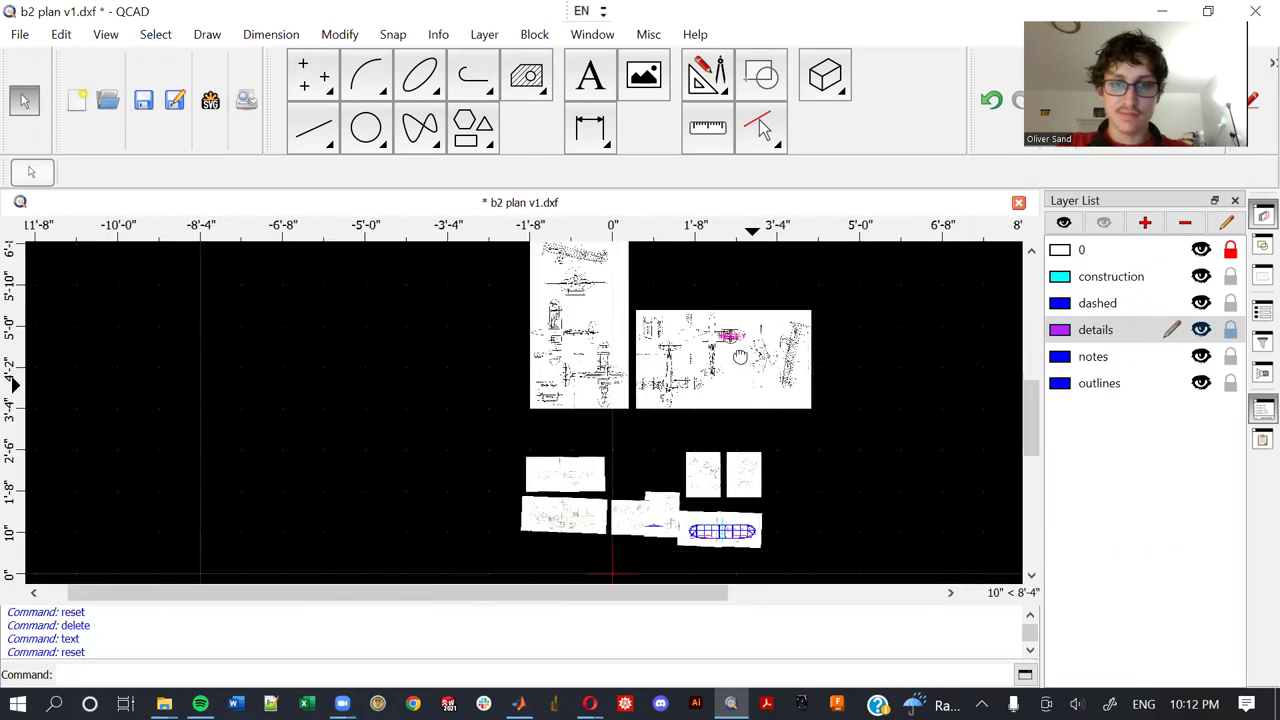
pyautogui.scroll(2, 703, 478)
pyautogui.scroll(8, 703, 478)
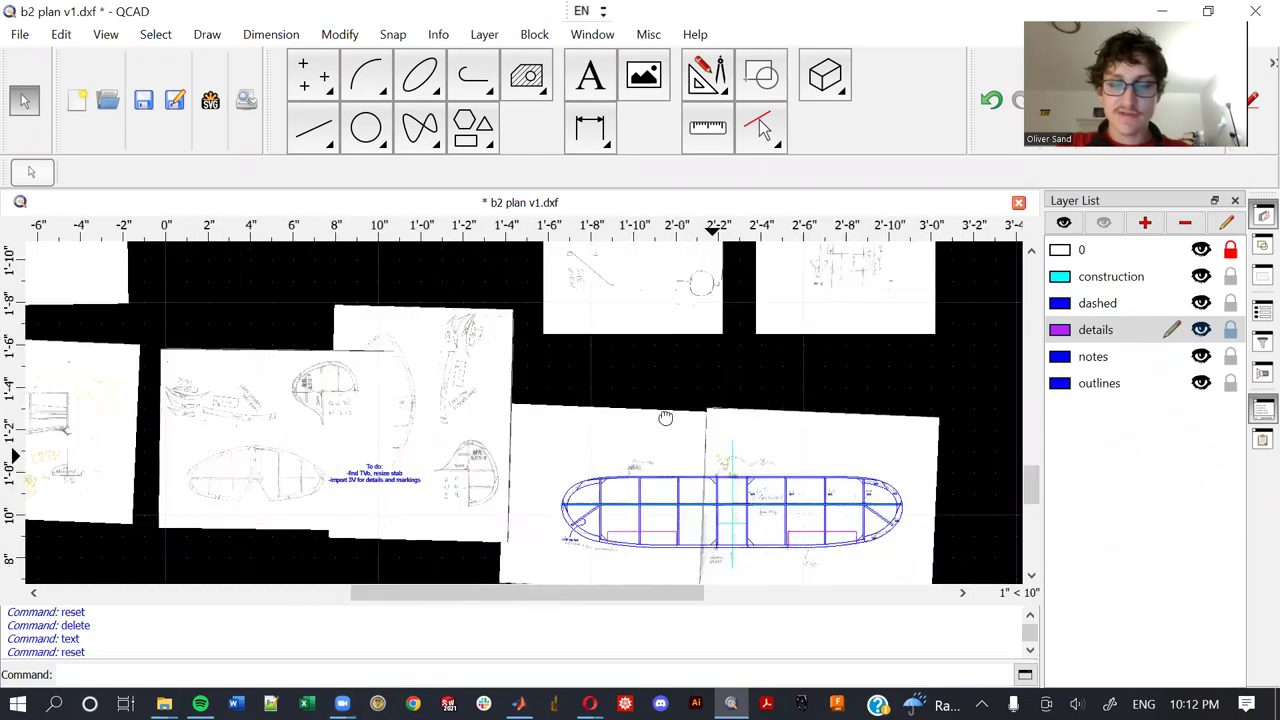
pyautogui.scroll(-3, 660, 400)
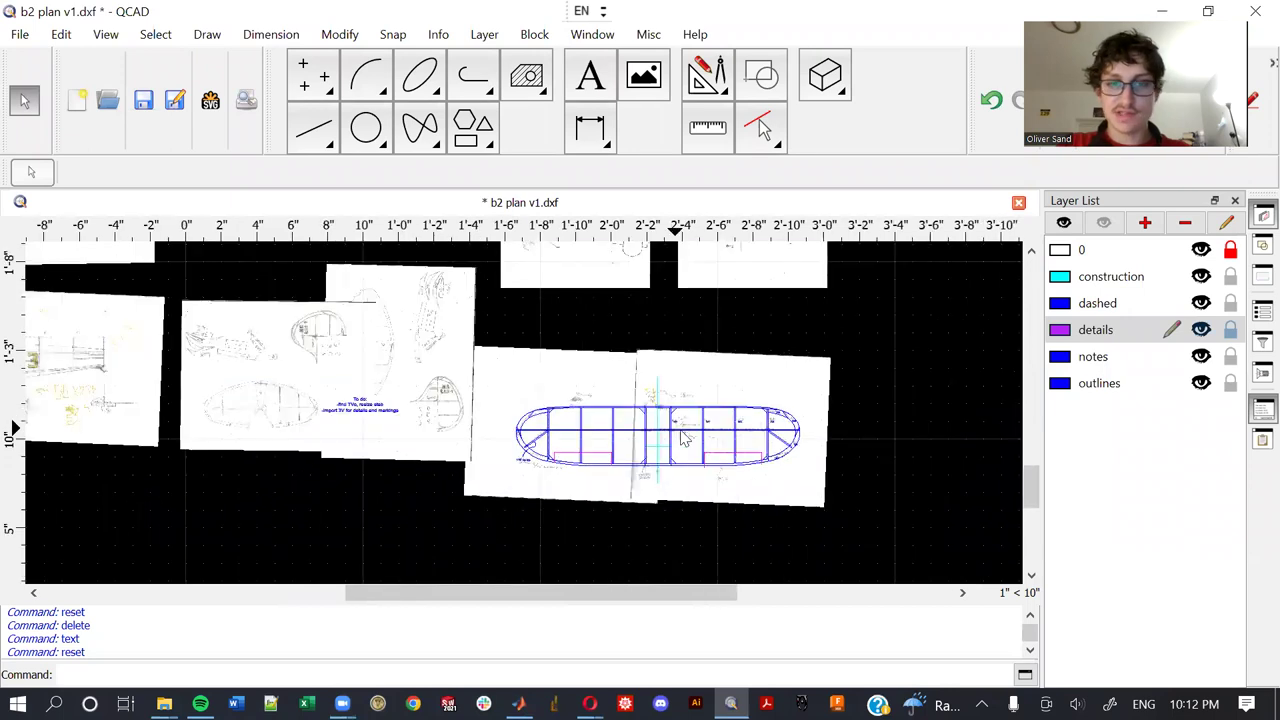
pyautogui.scroll(-2, 660, 400)
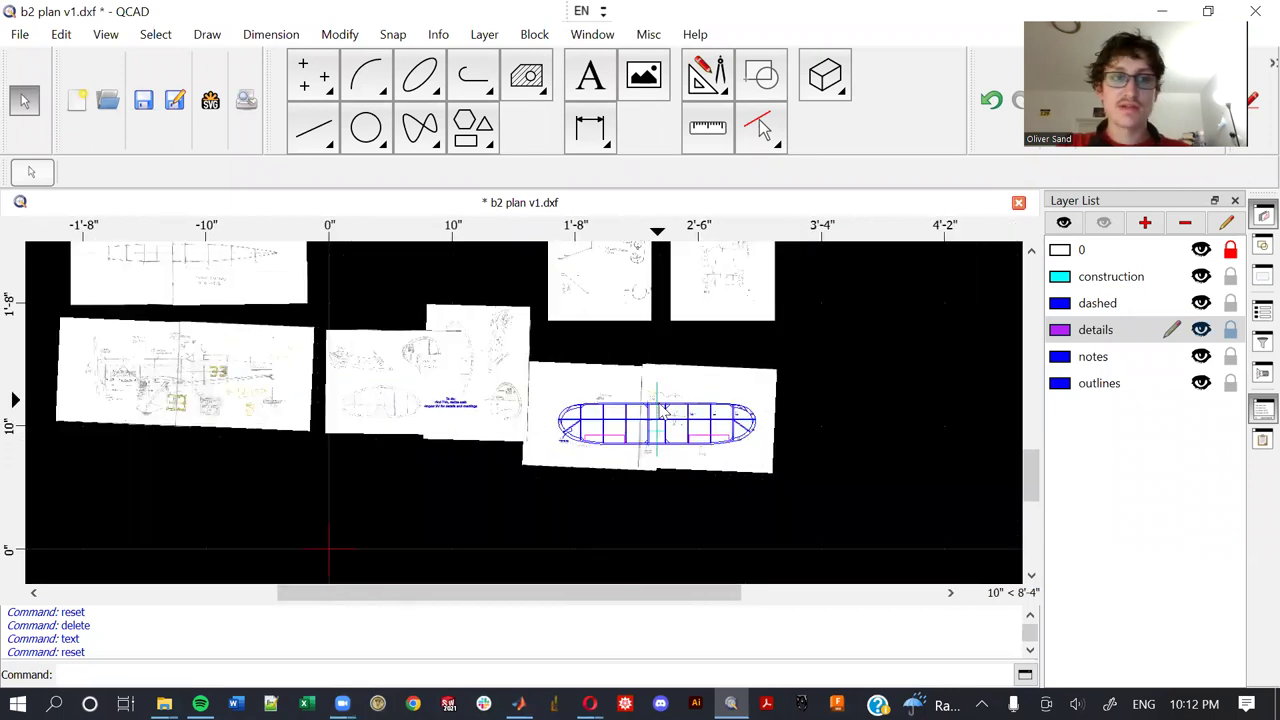
pyautogui.moveTo(680, 360)
pyautogui.mouseDown(button='middle')
pyautogui.moveTo(797, 455)
pyautogui.moveTo(700, 563)
pyautogui.mouseUp(button='middle')
pyautogui.scroll(-1, 797, 403)
pyautogui.moveTo(797, 403); pyautogui.dragTo(786, 491, button='middle')
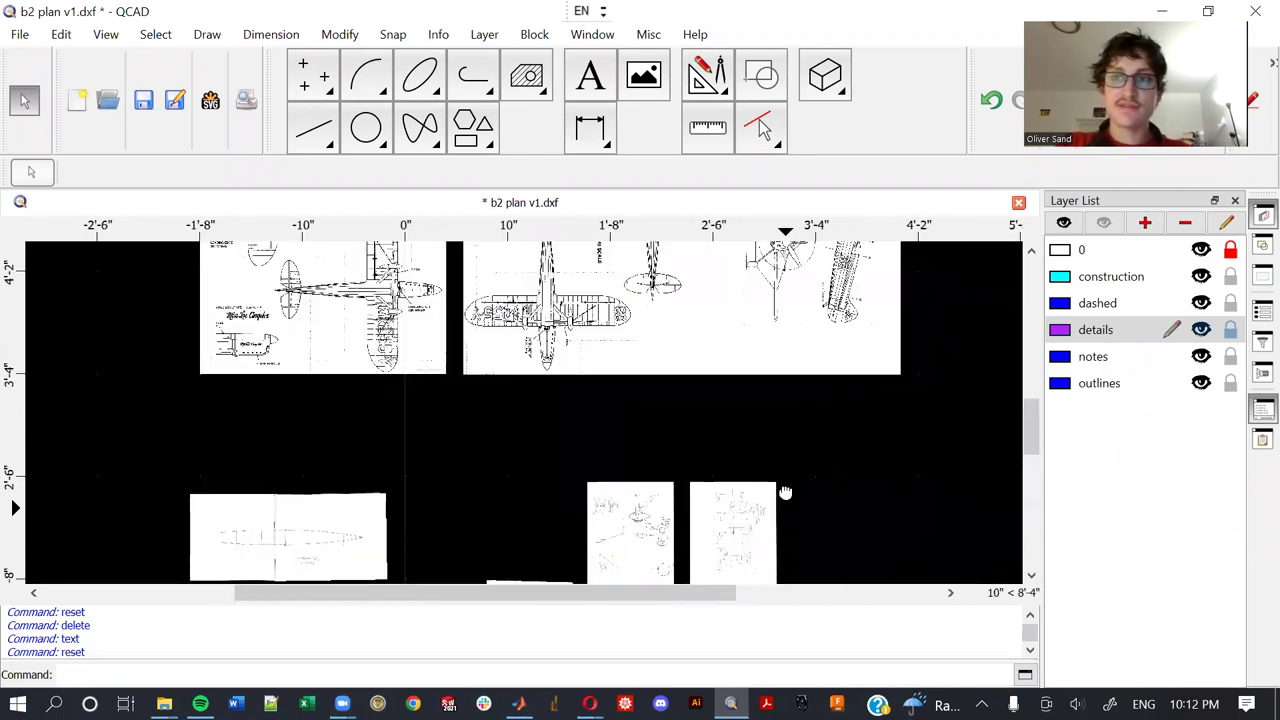
pyautogui.moveTo(824, 365); pyautogui.dragTo(798, 518, button='middle')
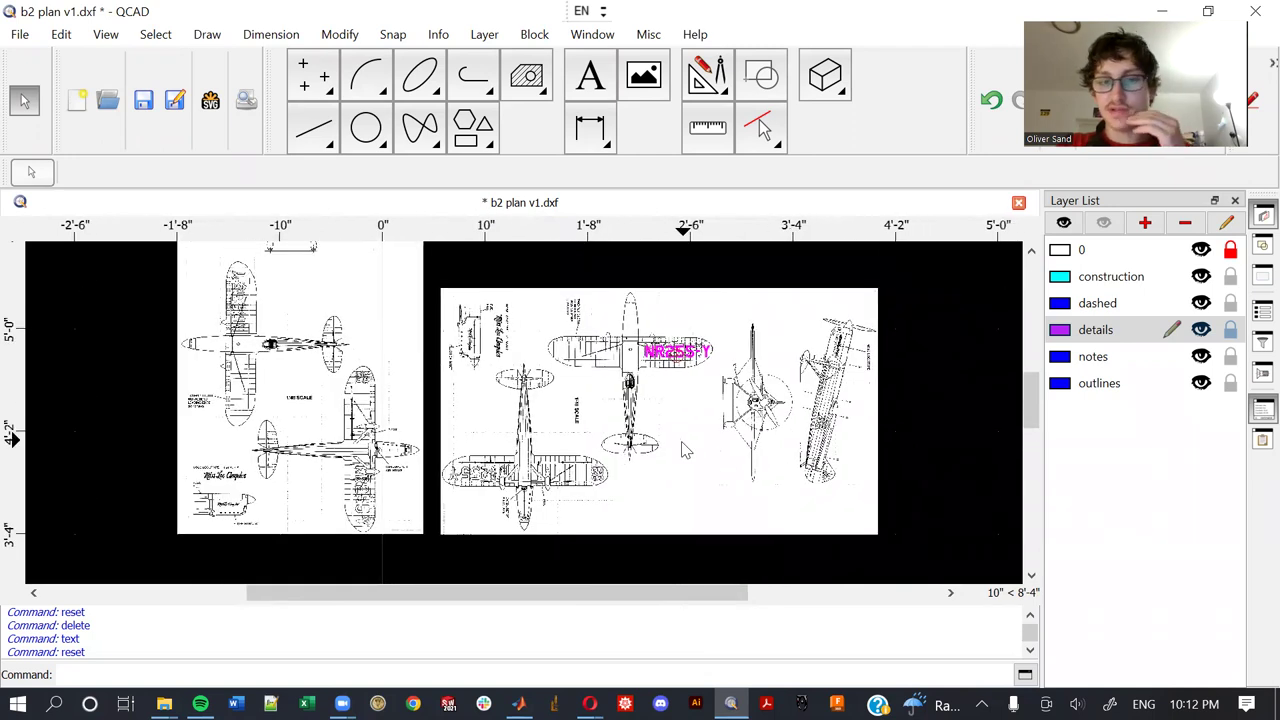
pyautogui.moveTo(683, 451); pyautogui.dragTo(704, 410, button='middle')
pyautogui.scroll(-3, 740, 392)
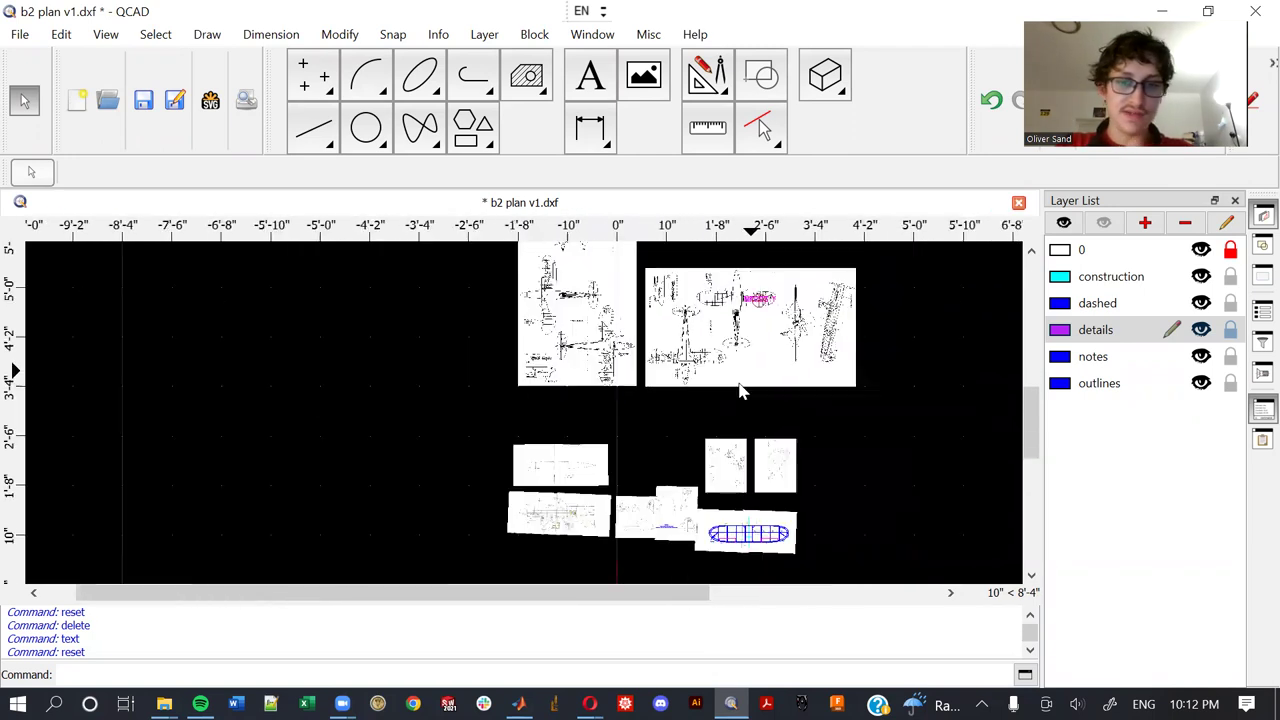
pyautogui.moveTo(772, 342); pyautogui.dragTo(753, 378, button='middle')
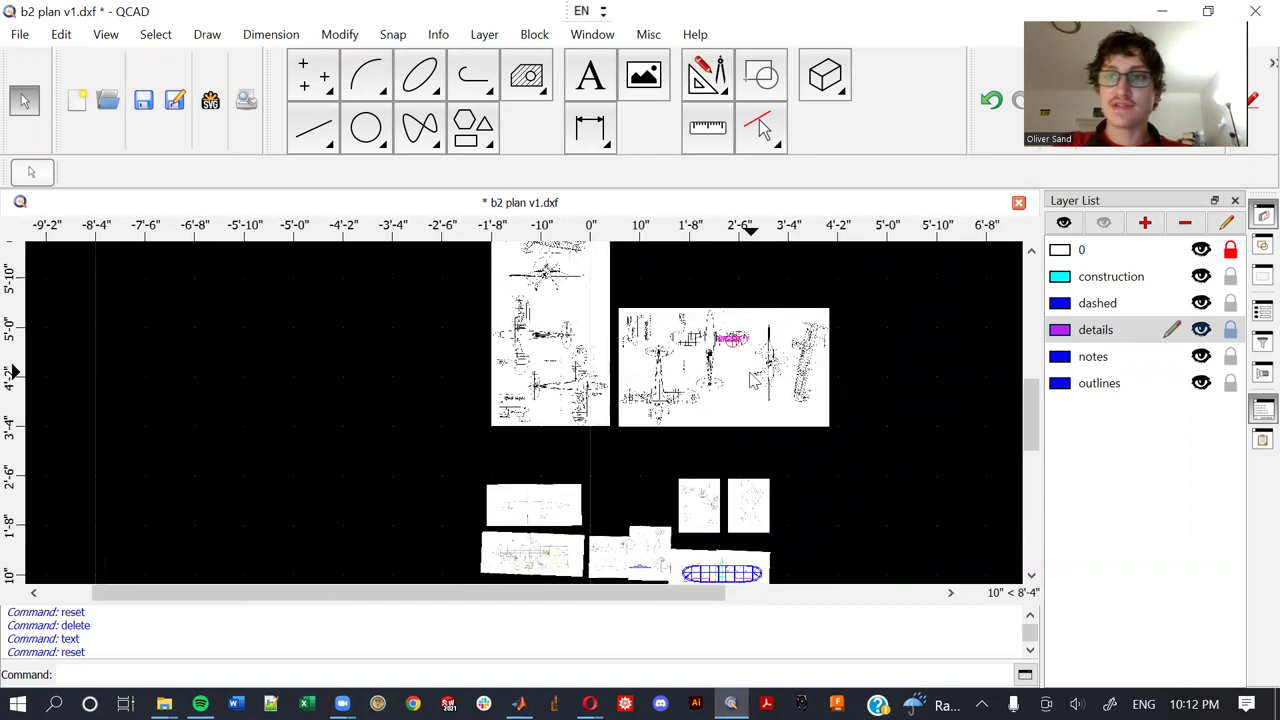
pyautogui.scroll(3, 753, 378)
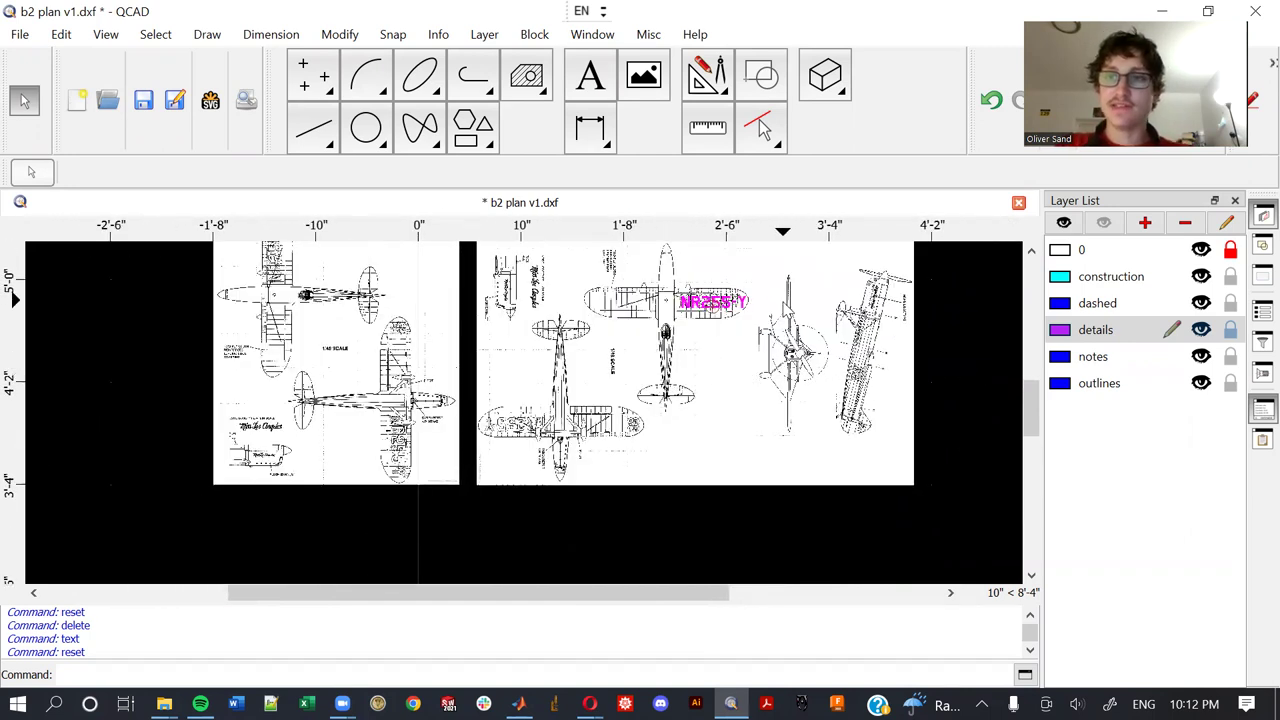
pyautogui.scroll(3, 750, 336)
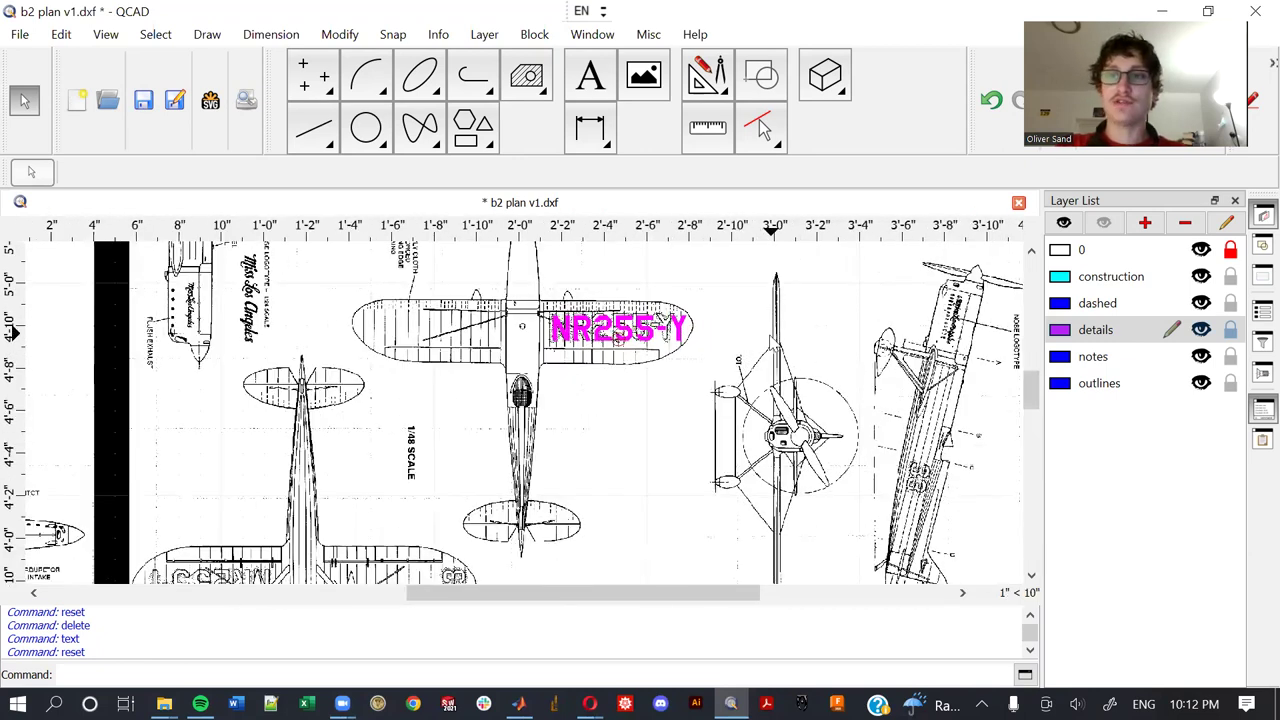
pyautogui.scroll(-5, 720, 413)
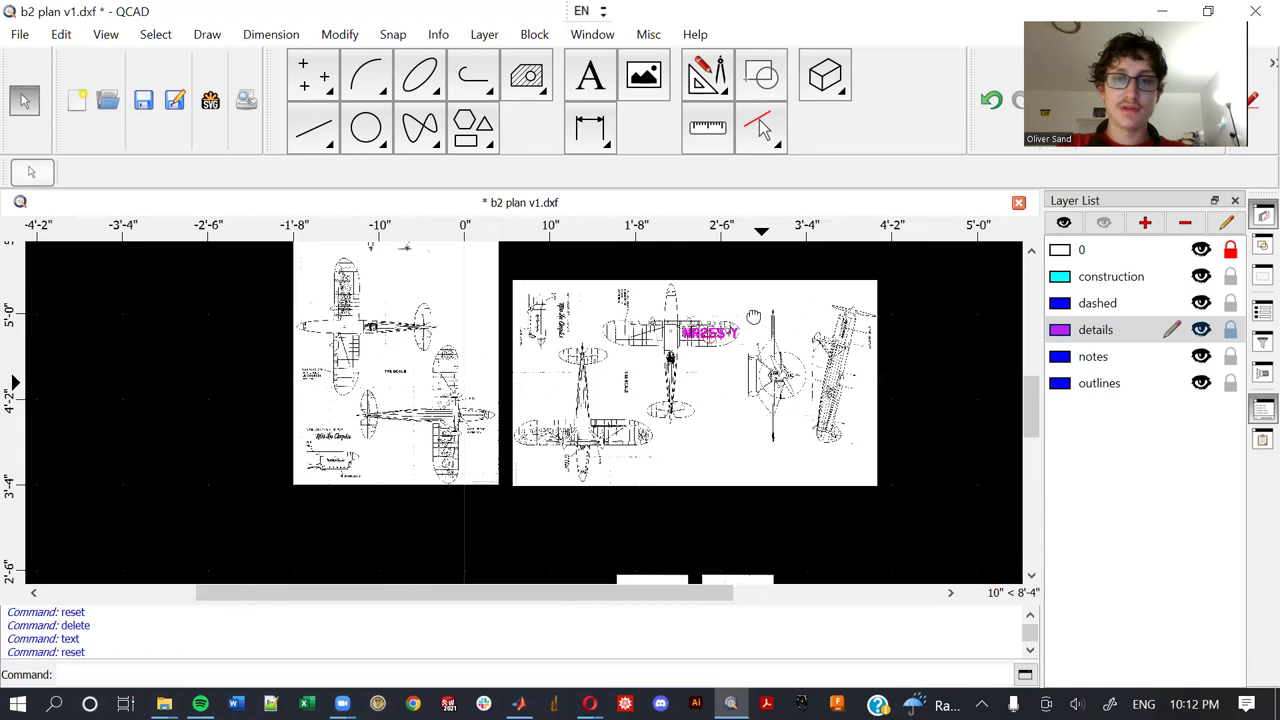
pyautogui.scroll(3, 716, 410)
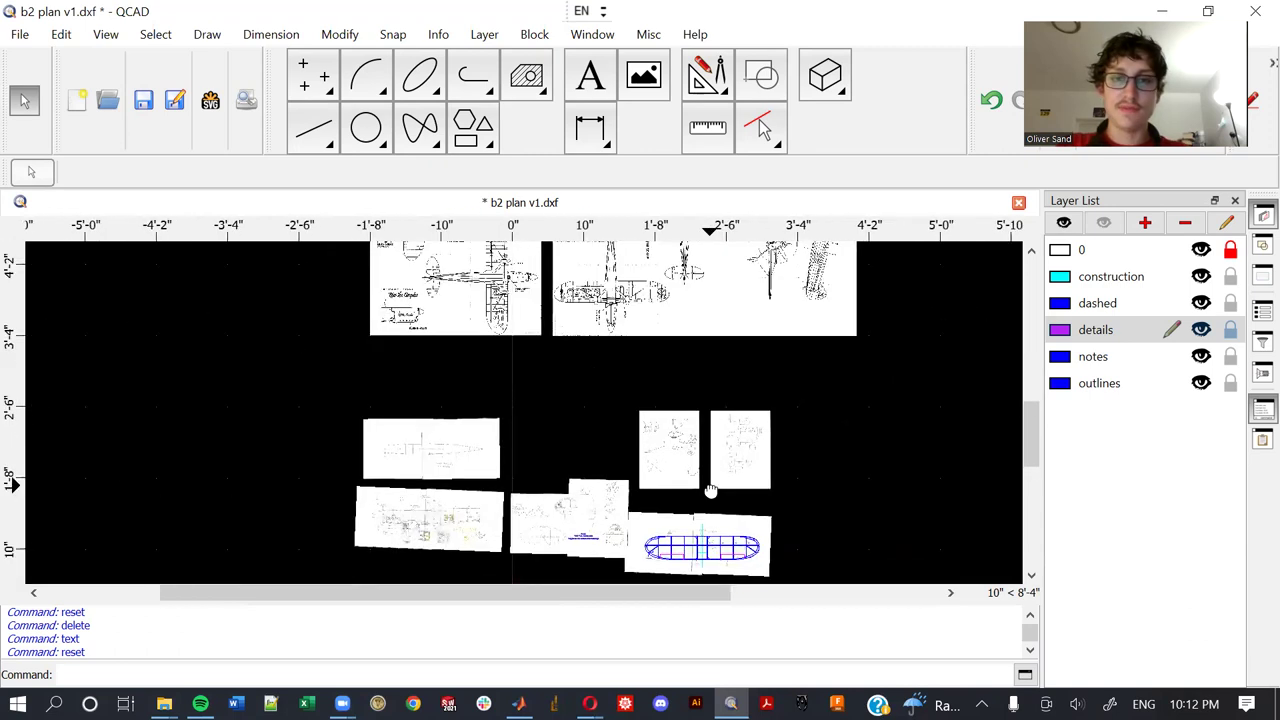
pyautogui.scroll(4, 697, 398)
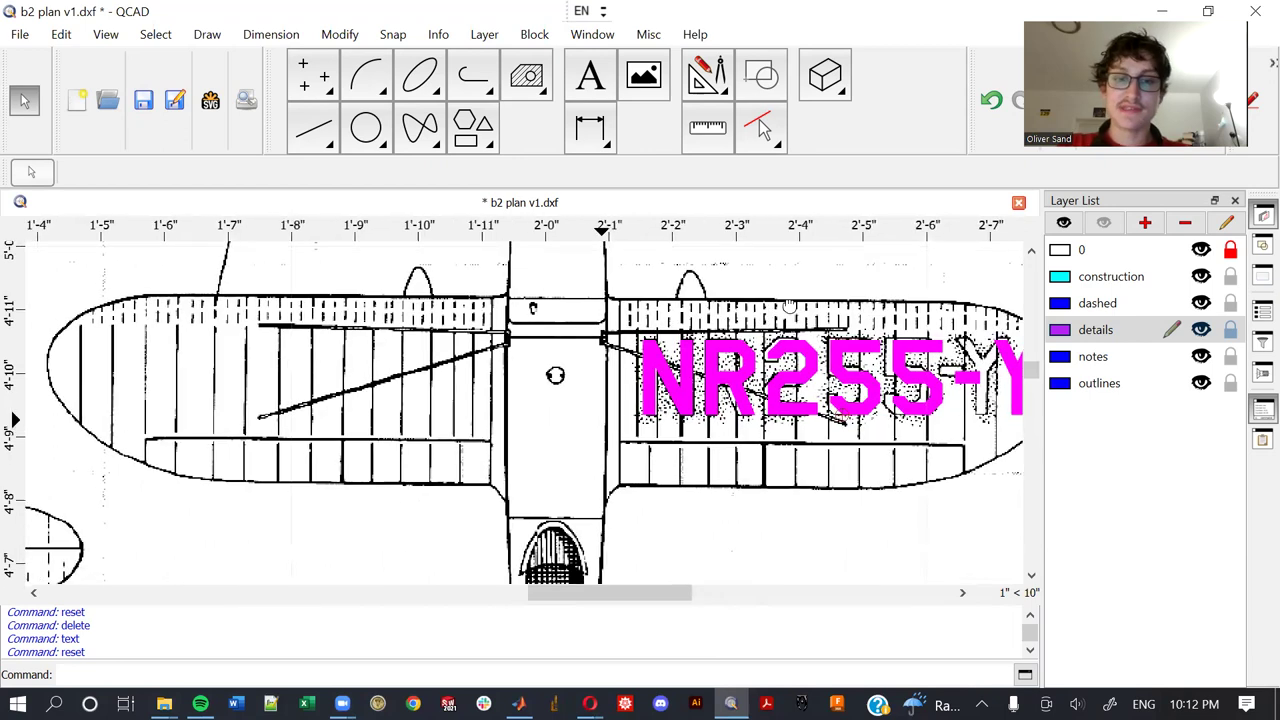
pyautogui.scroll(-3, 766, 350)
pyautogui.moveTo(461, 527)
pyautogui.mouseDown(button='middle')
pyautogui.moveTo(540, 580)
pyautogui.moveTo(540, 560)
pyautogui.moveTo(643, 412)
pyautogui.mouseUp(button='middle')
pyautogui.scroll(-5, 643, 412)
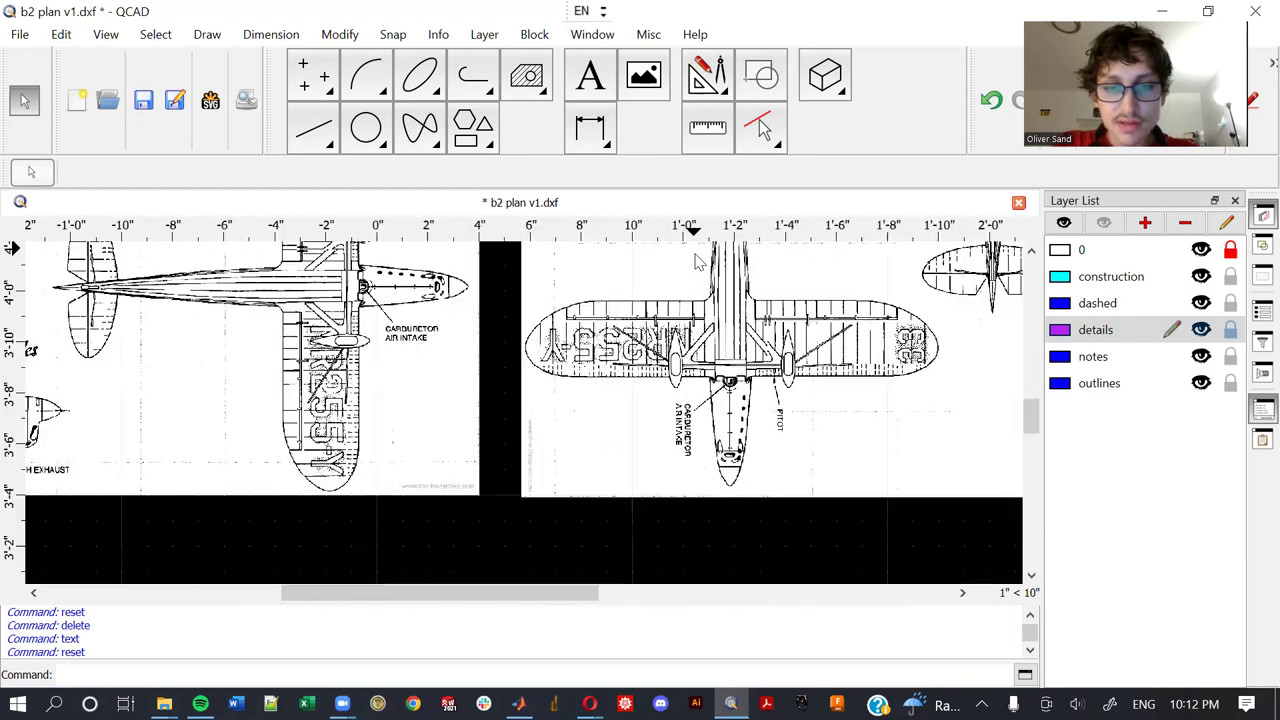
pyautogui.scroll(1, 551, 429)
pyautogui.scroll(-3, 551, 431)
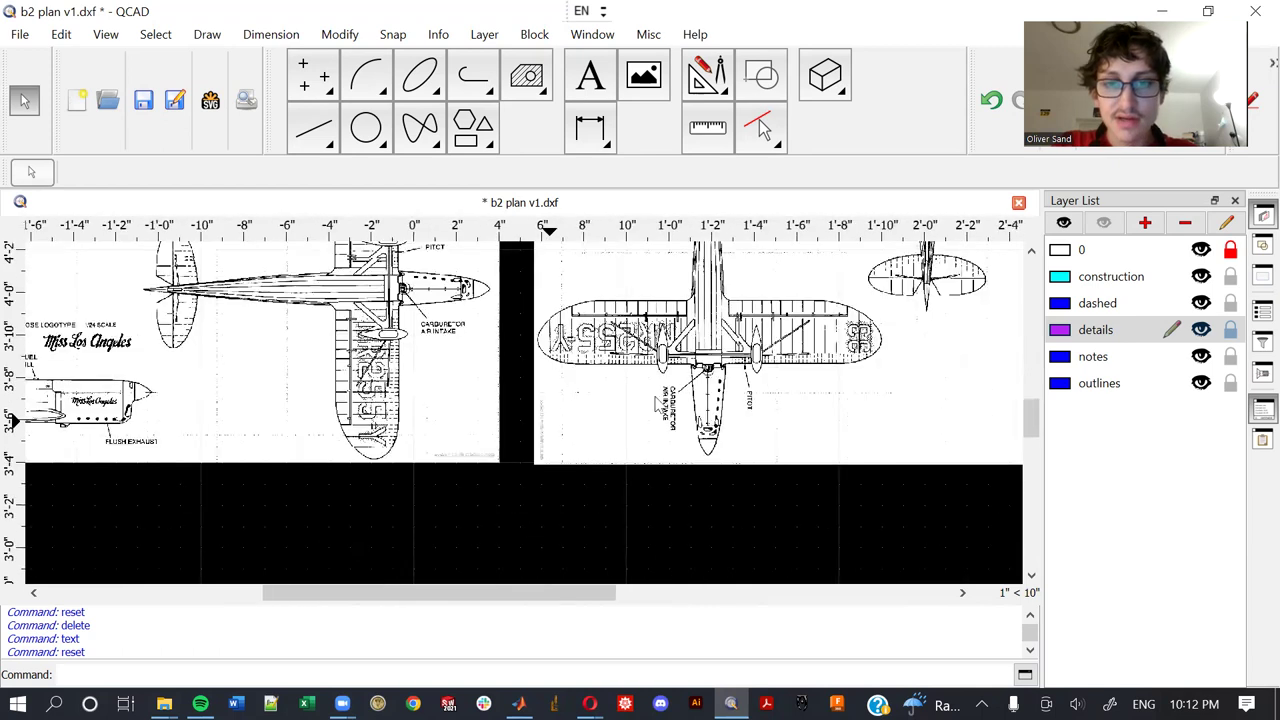
pyautogui.scroll(-2, 775, 370)
pyautogui.scroll(3, 760, 375)
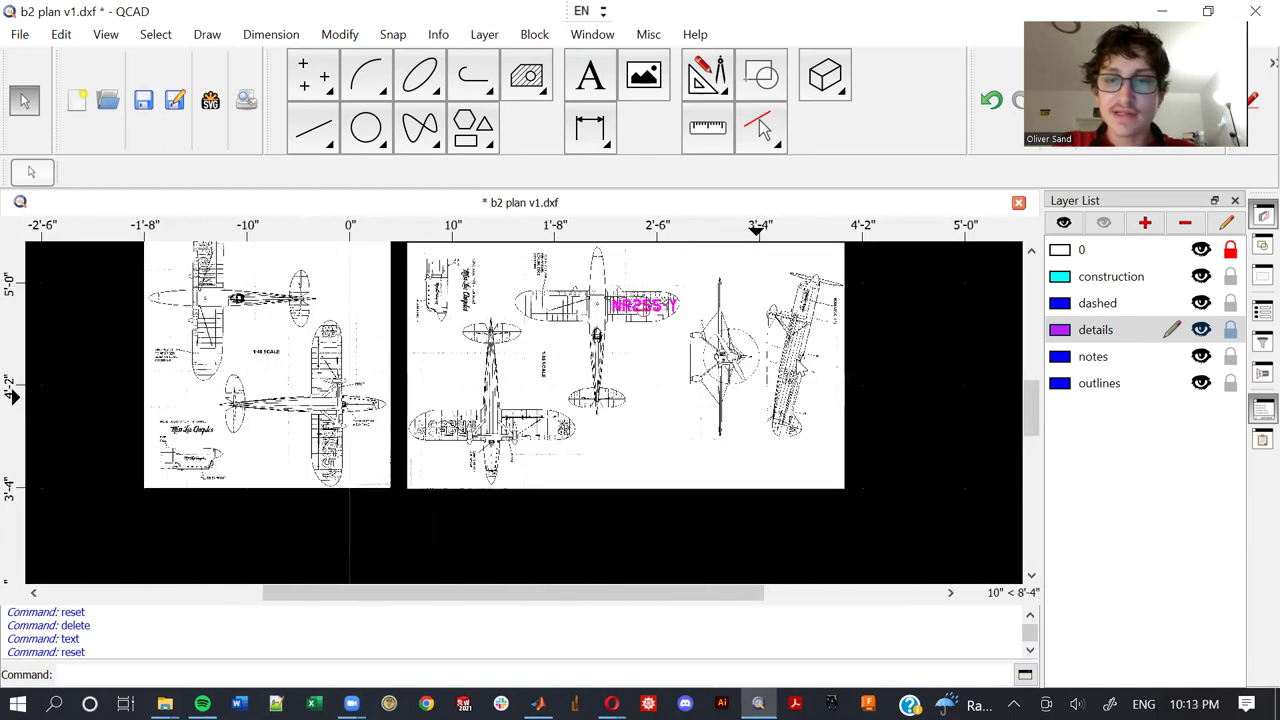
pyautogui.scroll(4, 797, 355)
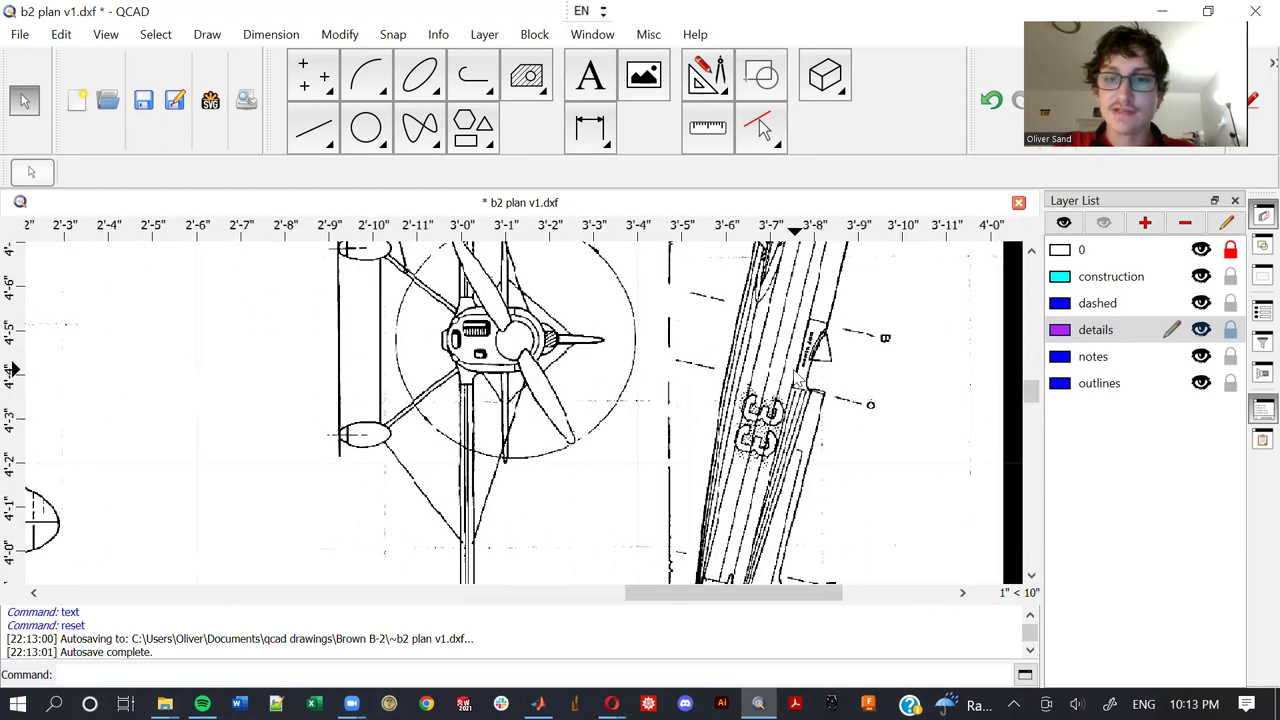
pyautogui.scroll(-3, 685, 365)
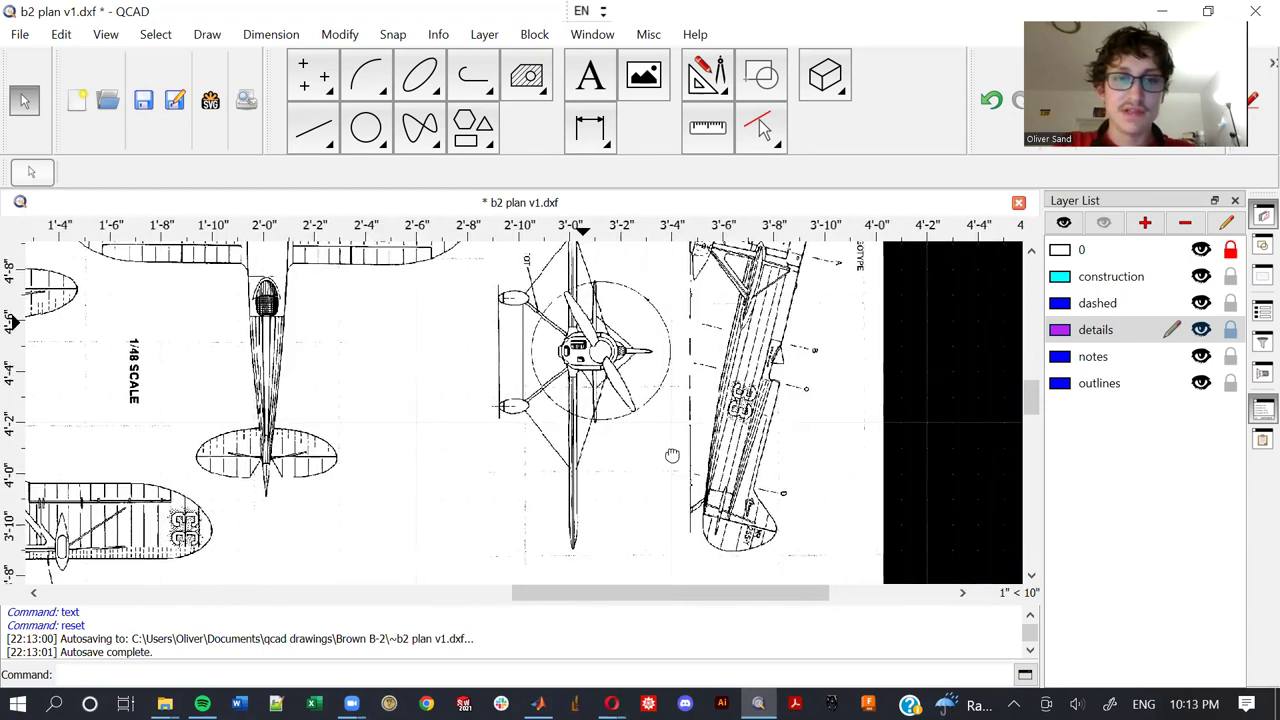
pyautogui.scroll(-2, 560, 375)
pyautogui.scroll(3, 509, 388)
pyautogui.scroll(1, 508, 383)
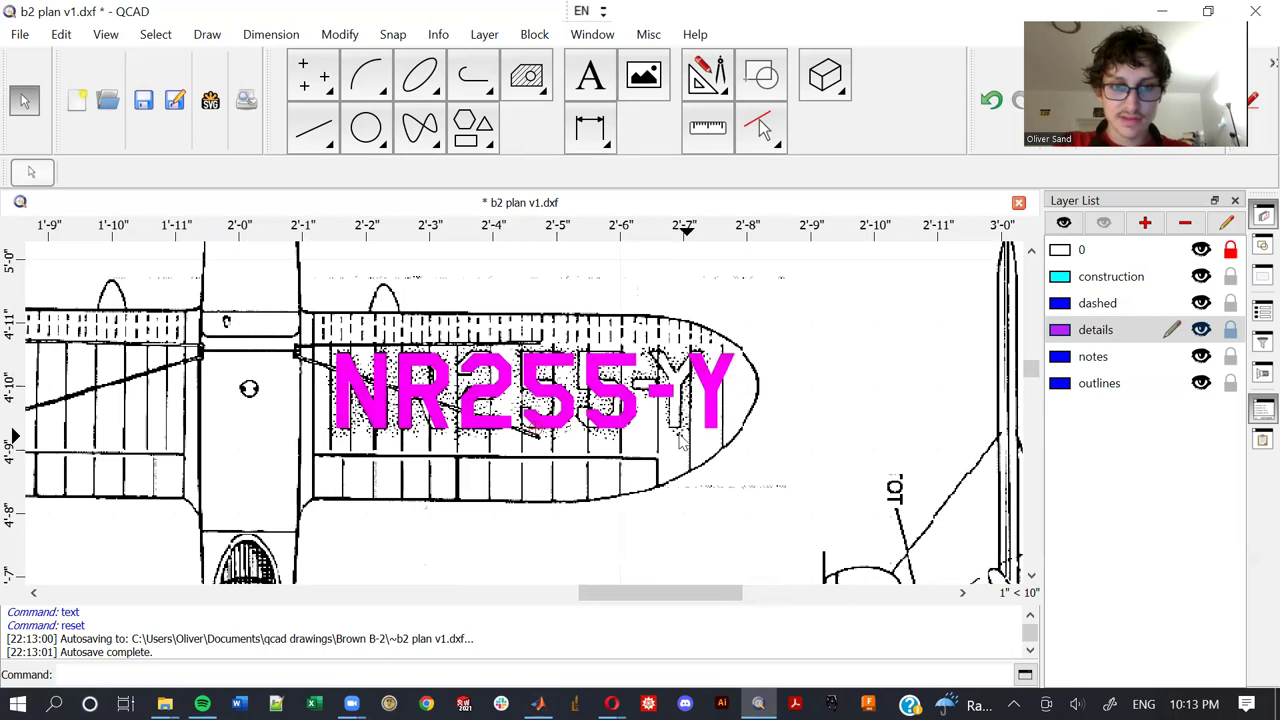
# Move the magenta NR255-Y lettering up above the wing, deleting the original, then reselect it
pyautogui.click(530, 424)
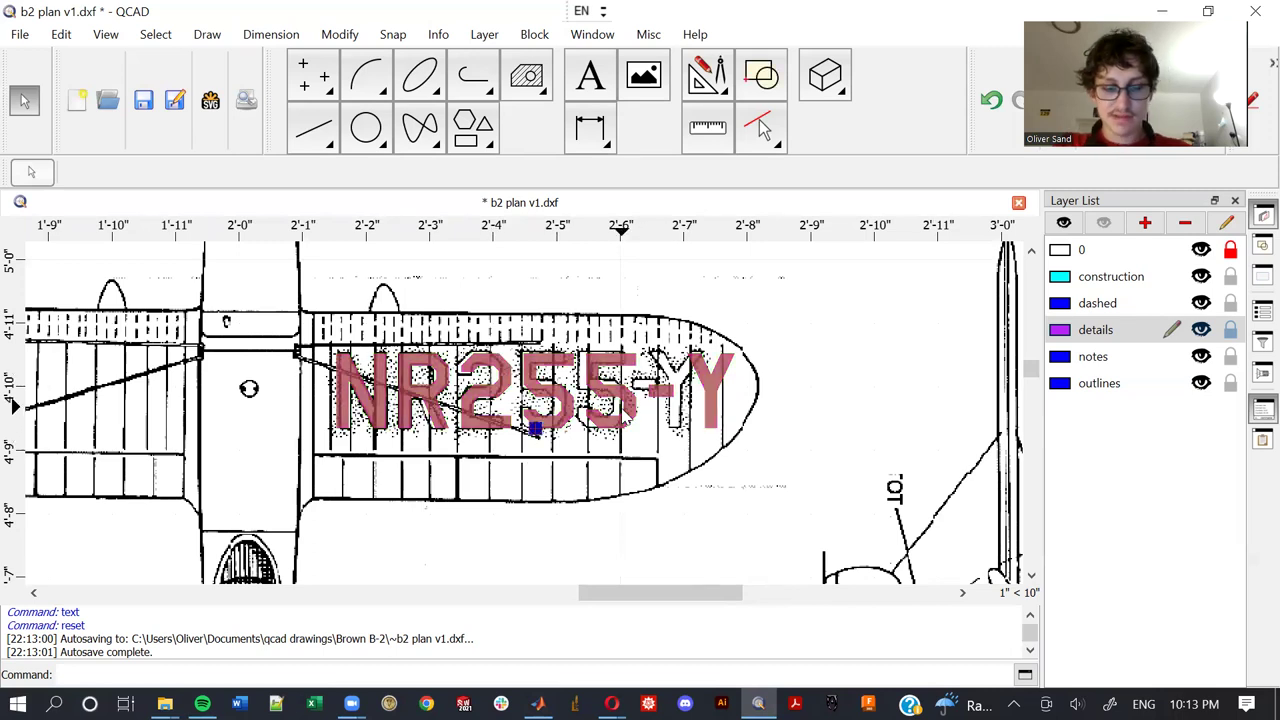
pyautogui.click(760, 125)
pyautogui.click(534, 429)
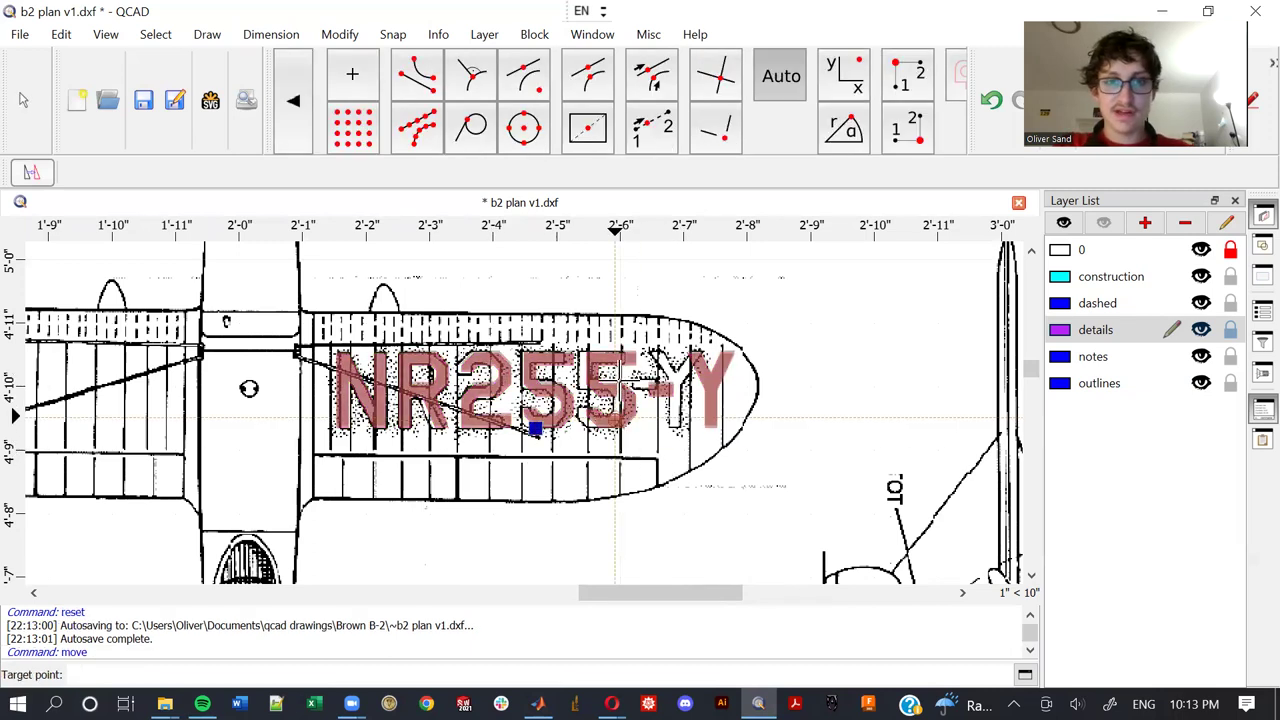
pyautogui.click(614, 322)
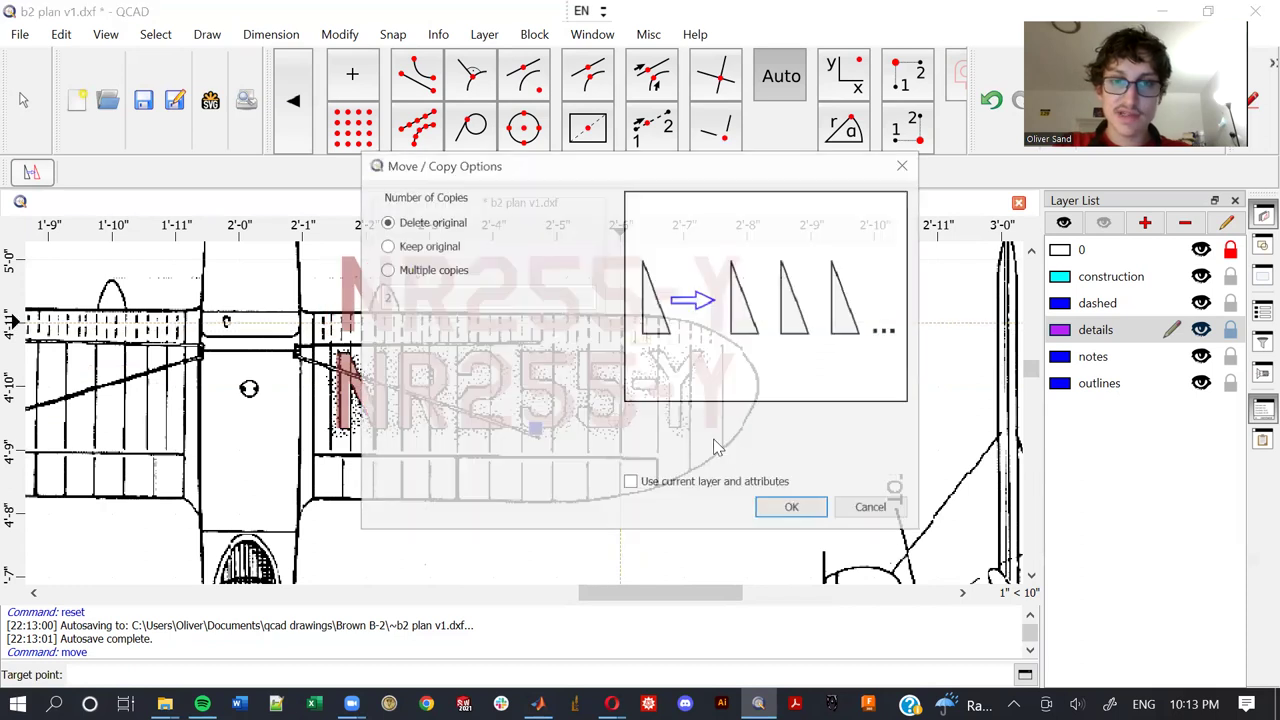
pyautogui.click(795, 510)
pyautogui.click(755, 472)
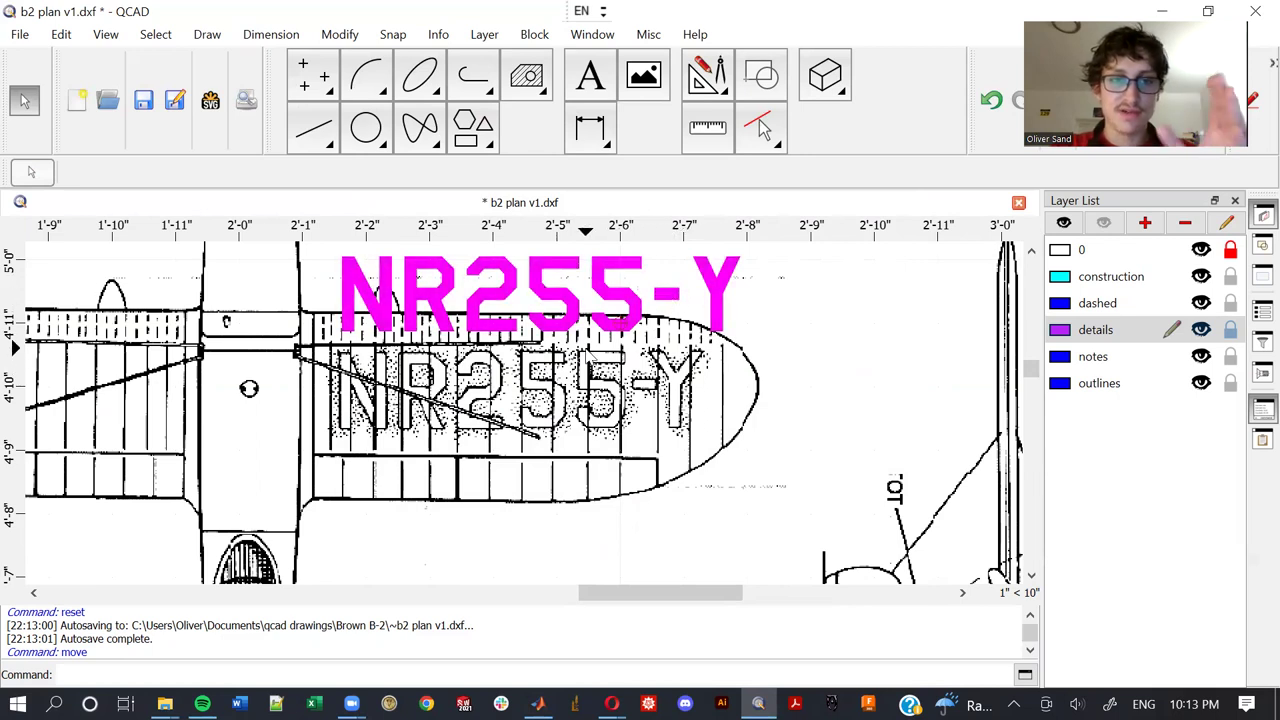
pyautogui.moveTo(830, 340); pyautogui.dragTo(329, 252)
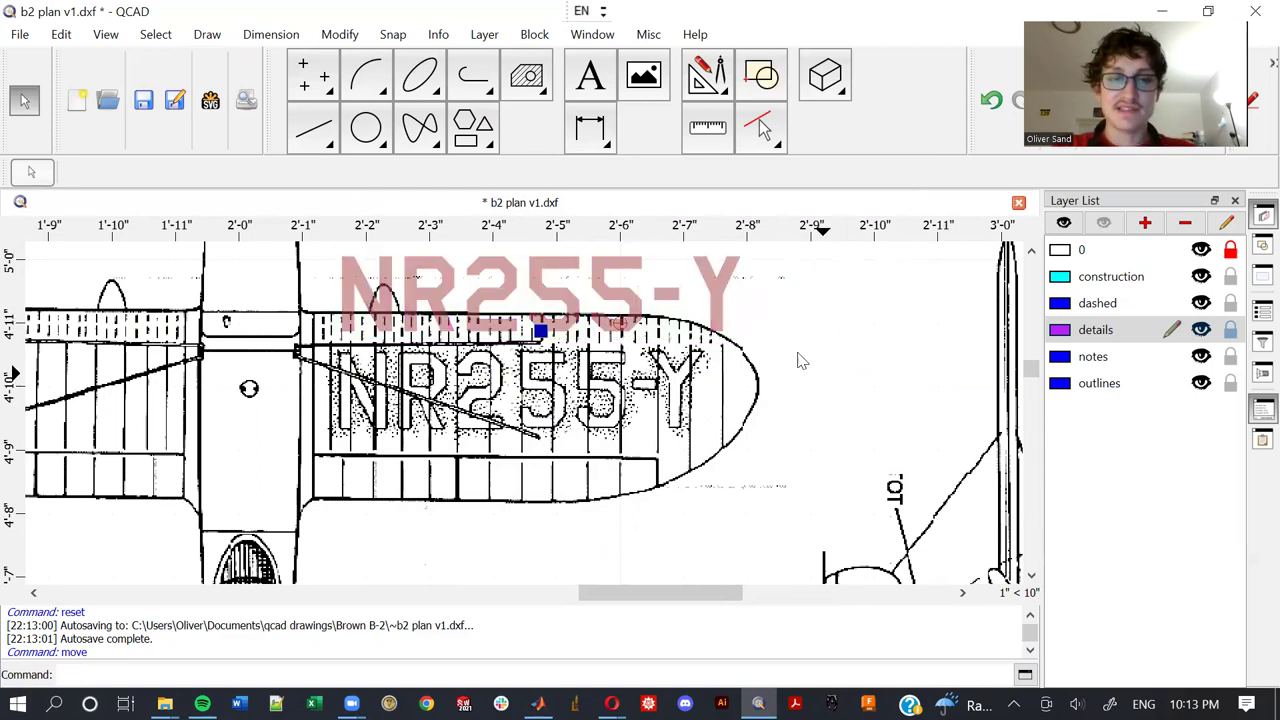
# Window-select the NR255-Y lettering and explode it twice with XP into outline pieces
pyautogui.press('Escape')
pyautogui.moveTo(845, 360); pyautogui.dragTo(314, 230)
pyautogui.press('Escape')
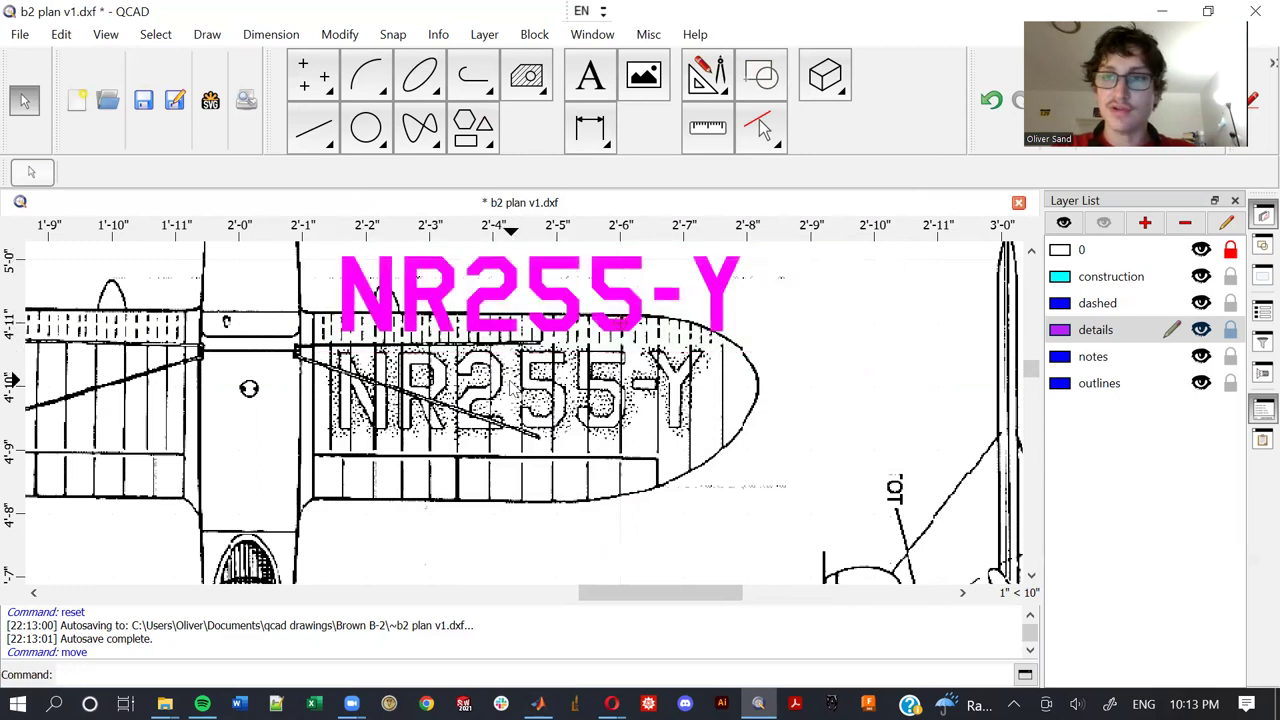
pyautogui.moveTo(847, 349); pyautogui.dragTo(256, 242)
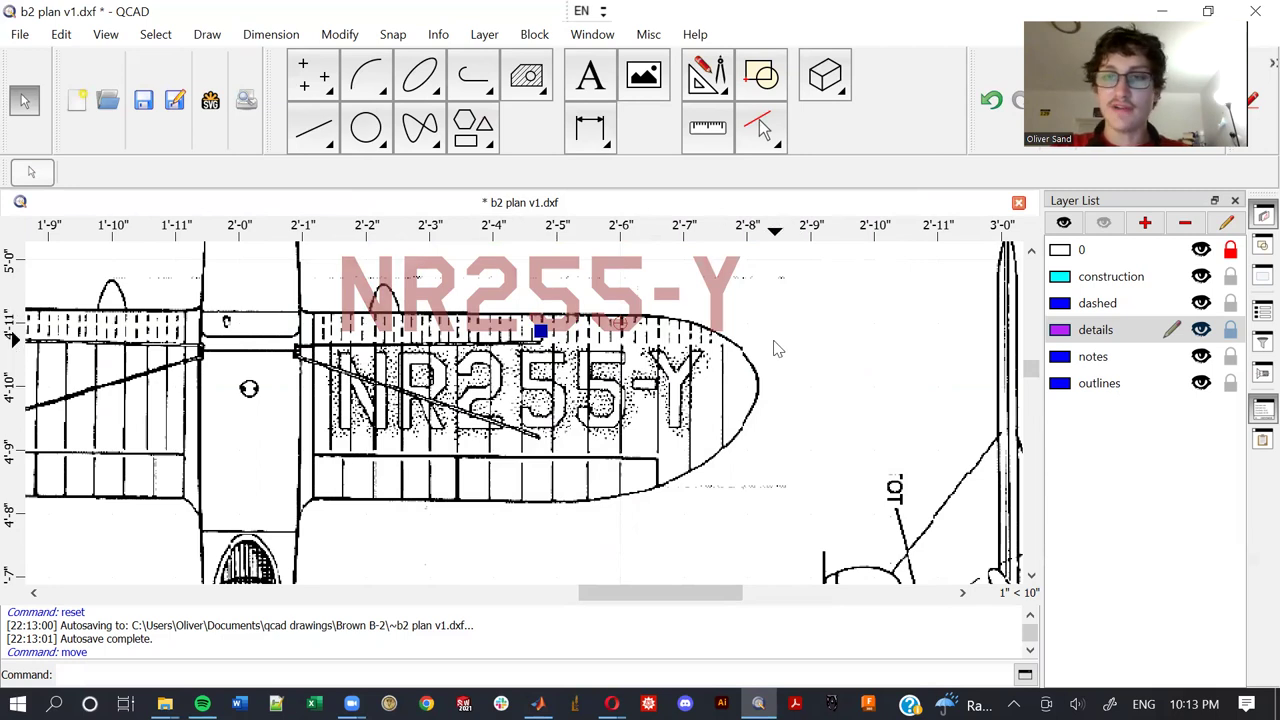
pyautogui.moveTo(815, 352); pyautogui.dragTo(358, 255)
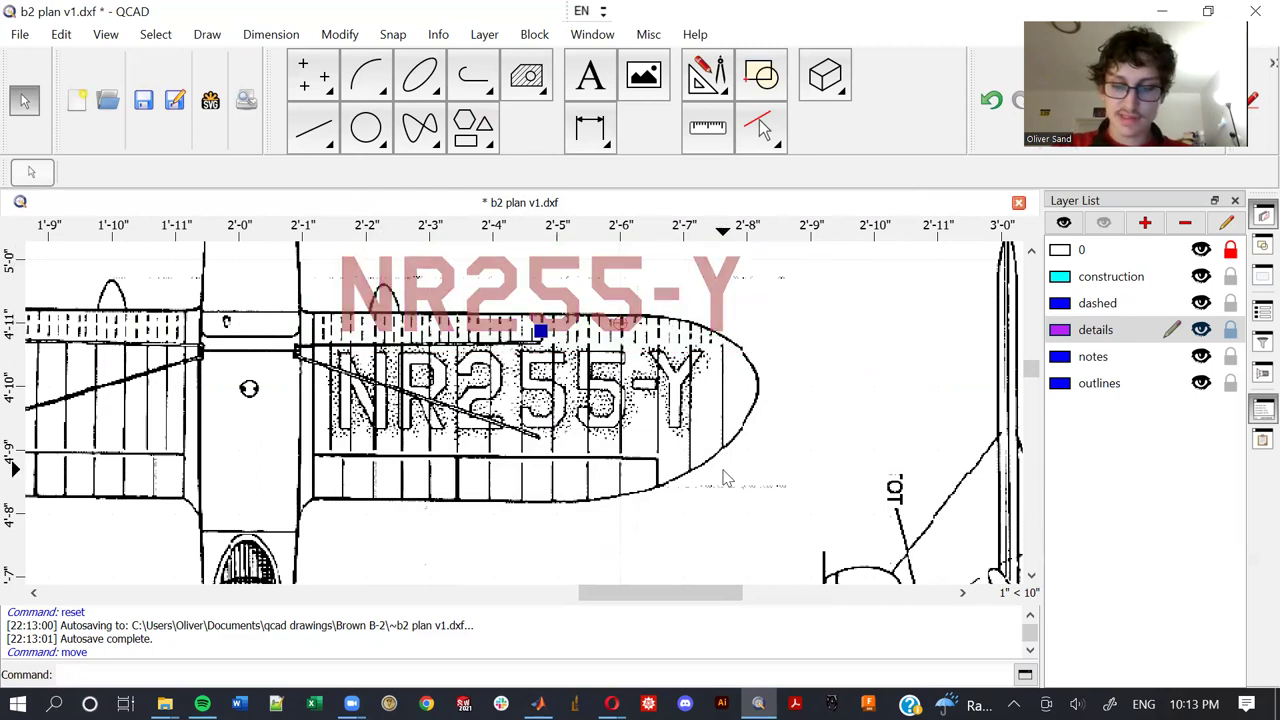
pyautogui.press('x')
pyautogui.press('p')
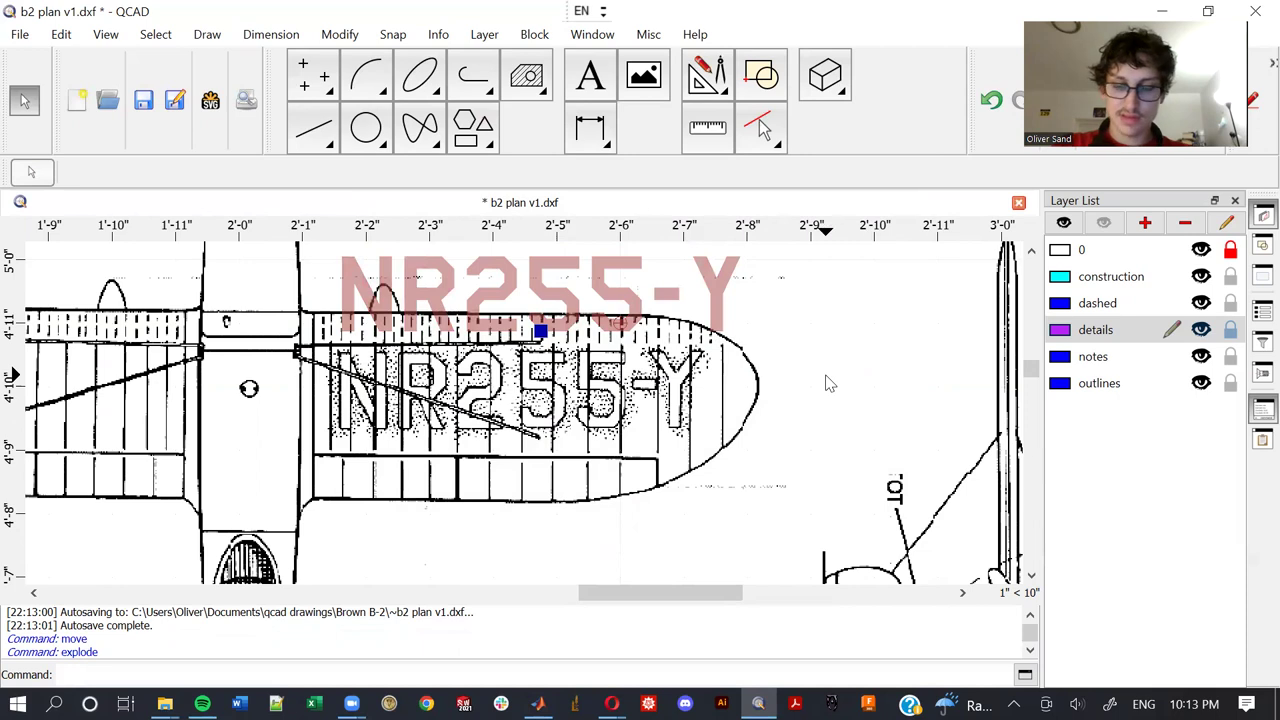
pyautogui.press('x')
pyautogui.press('p')
pyautogui.press('Escape')
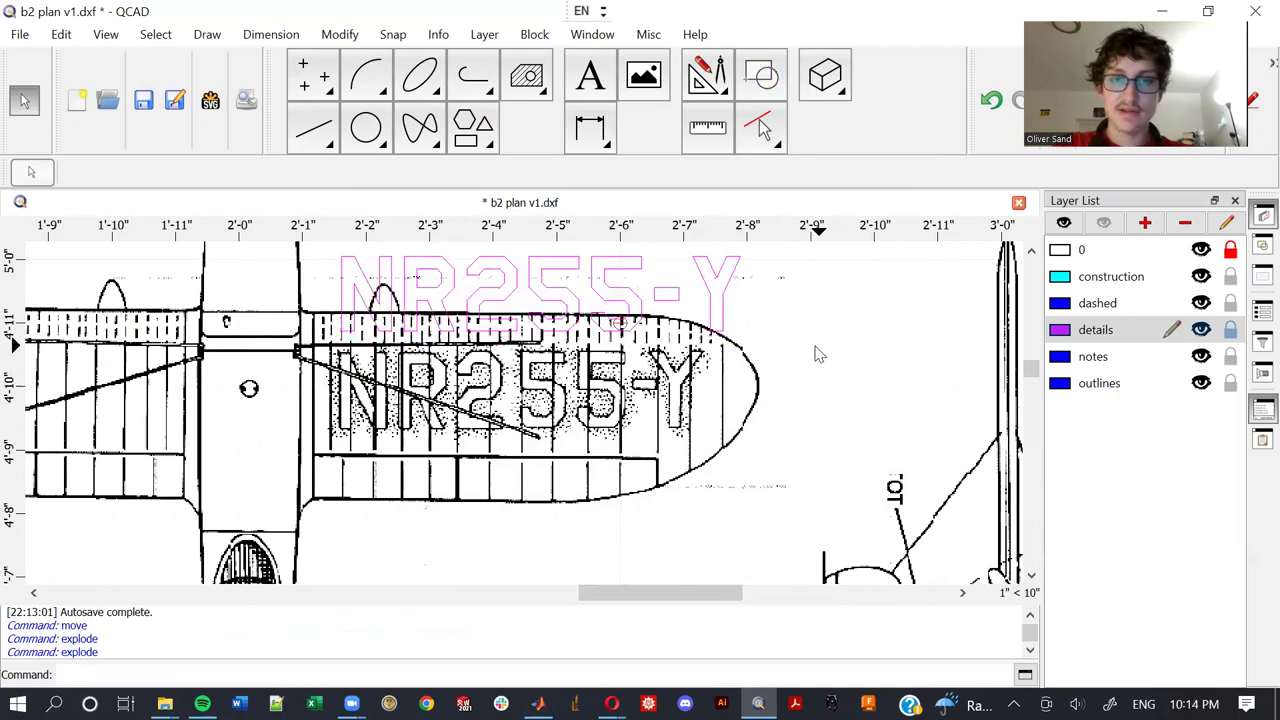
# Zoom in on the lettering and confirm the second 5 is a separate outline piece
pyautogui.scroll(5, 430, 295)
pyautogui.scroll(1, 420, 308)
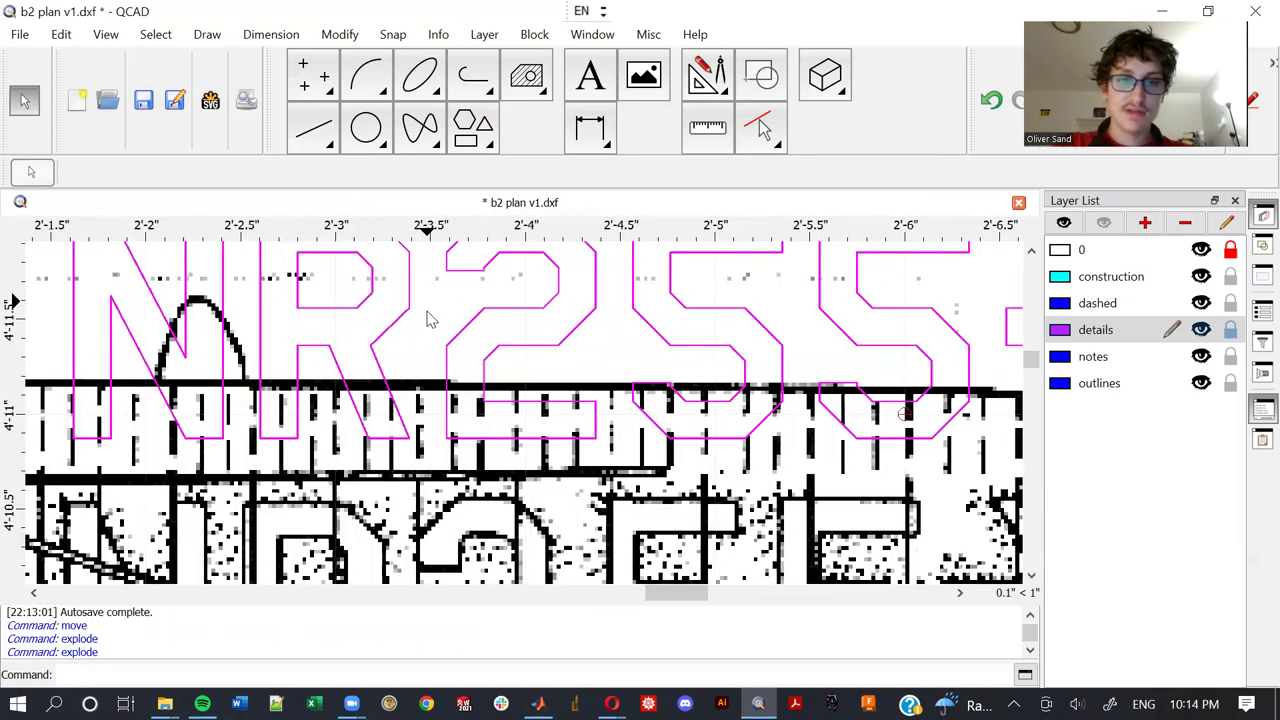
pyautogui.scroll(-3, 397, 332)
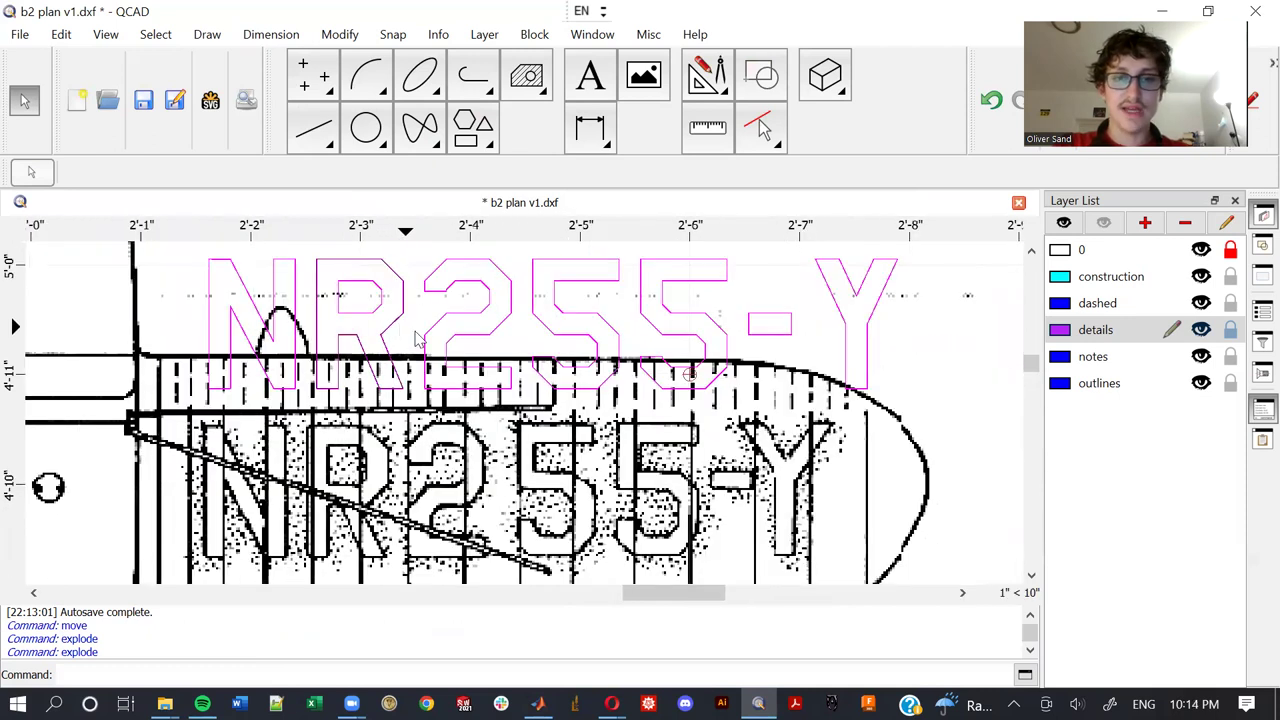
pyautogui.scroll(-3, 418, 338)
pyautogui.scroll(4, 630, 325)
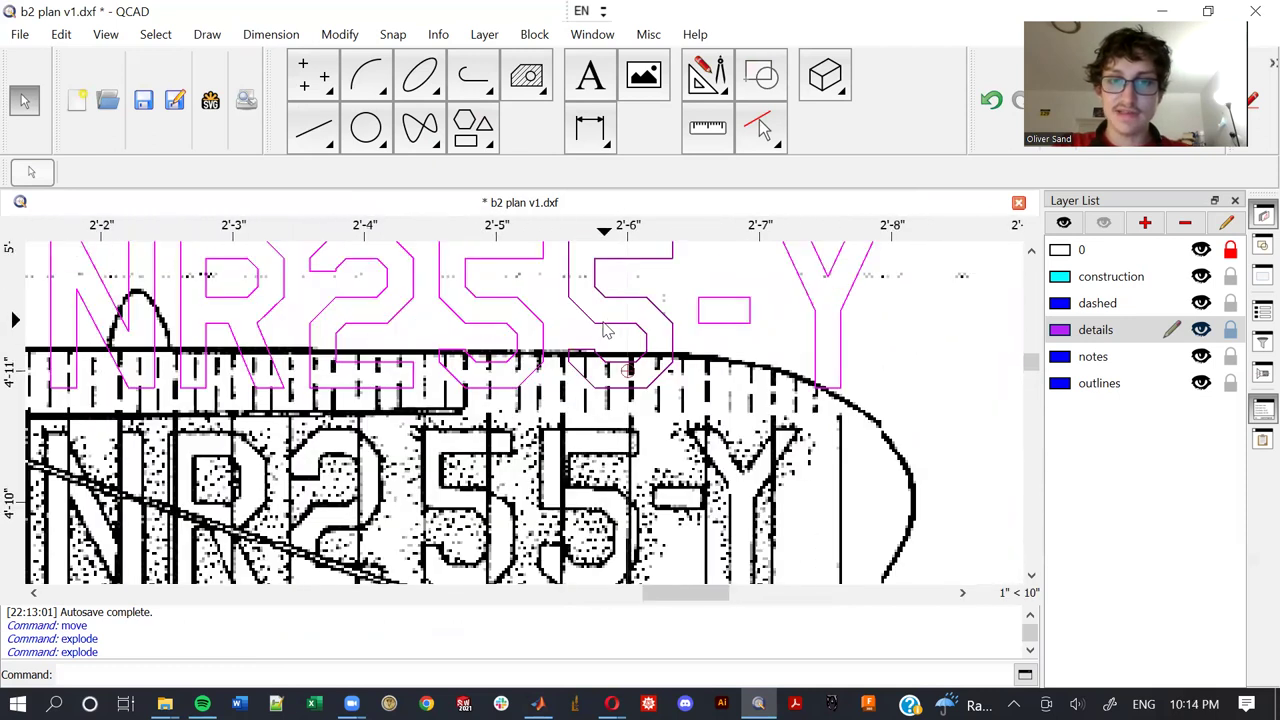
pyautogui.scroll(2, 605, 330)
pyautogui.click(605, 326)
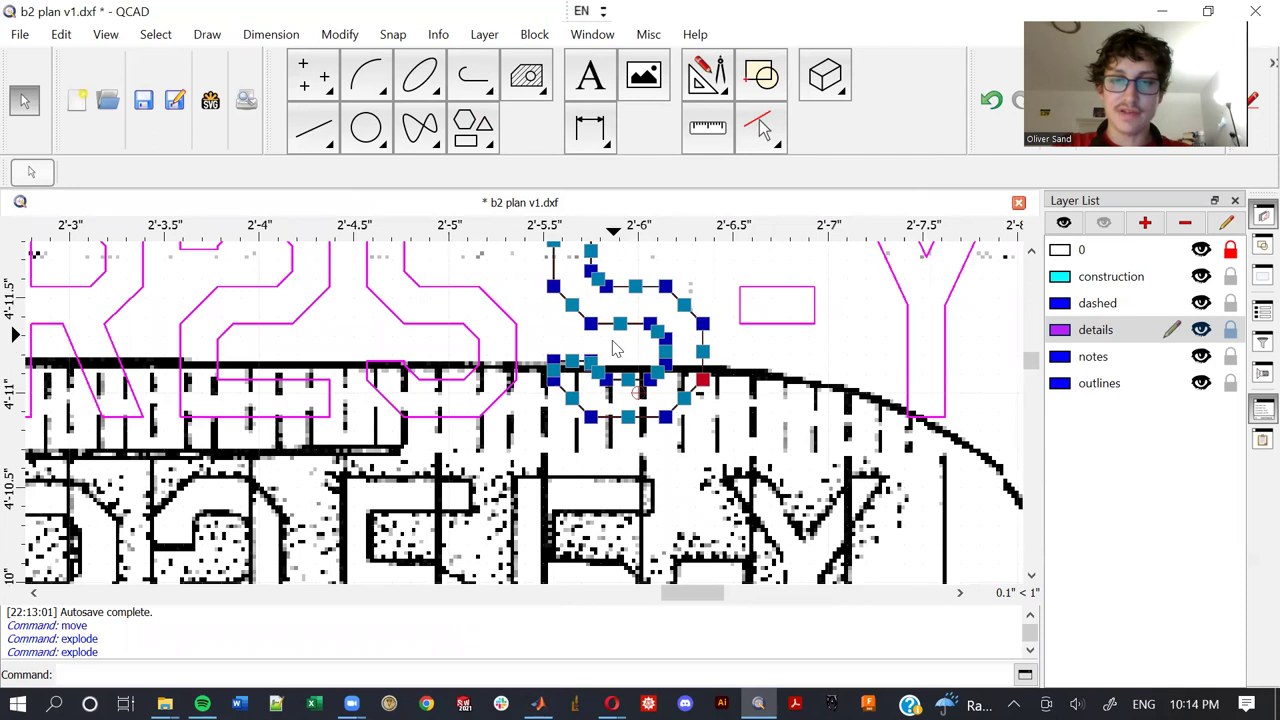
pyautogui.press('Escape')
pyautogui.scroll(-5, 615, 348)
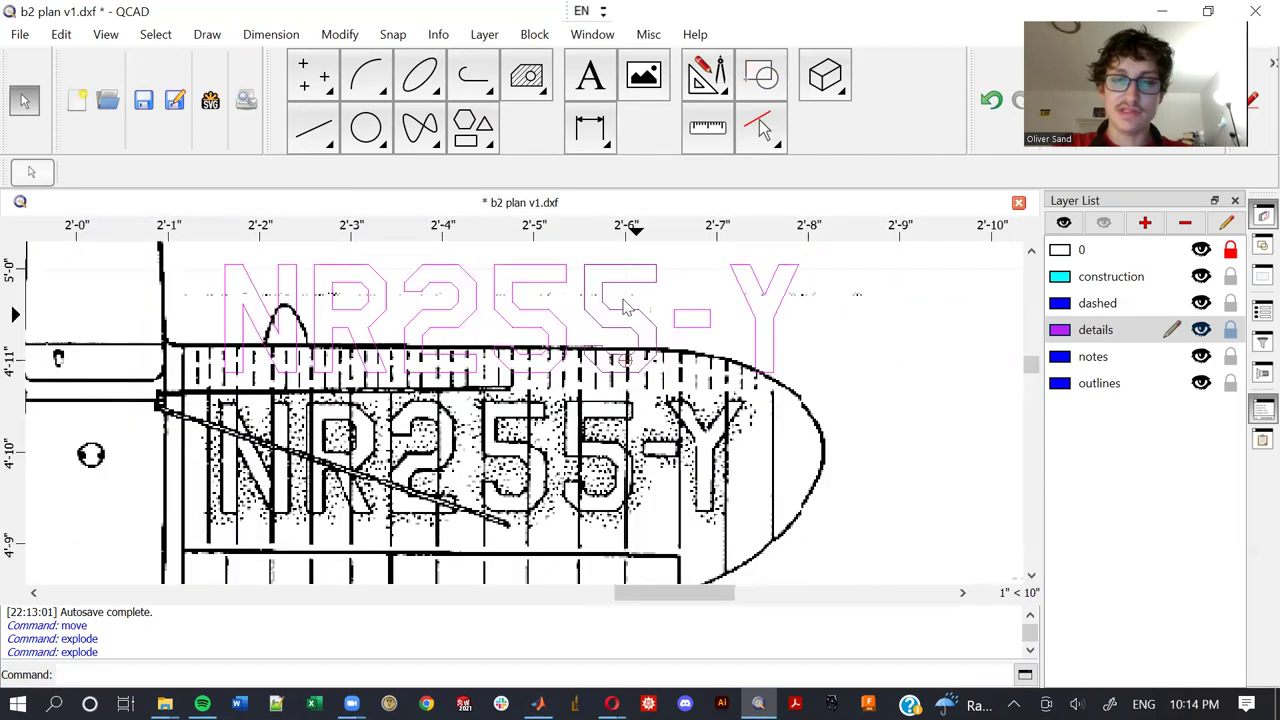
pyautogui.click(628, 327)
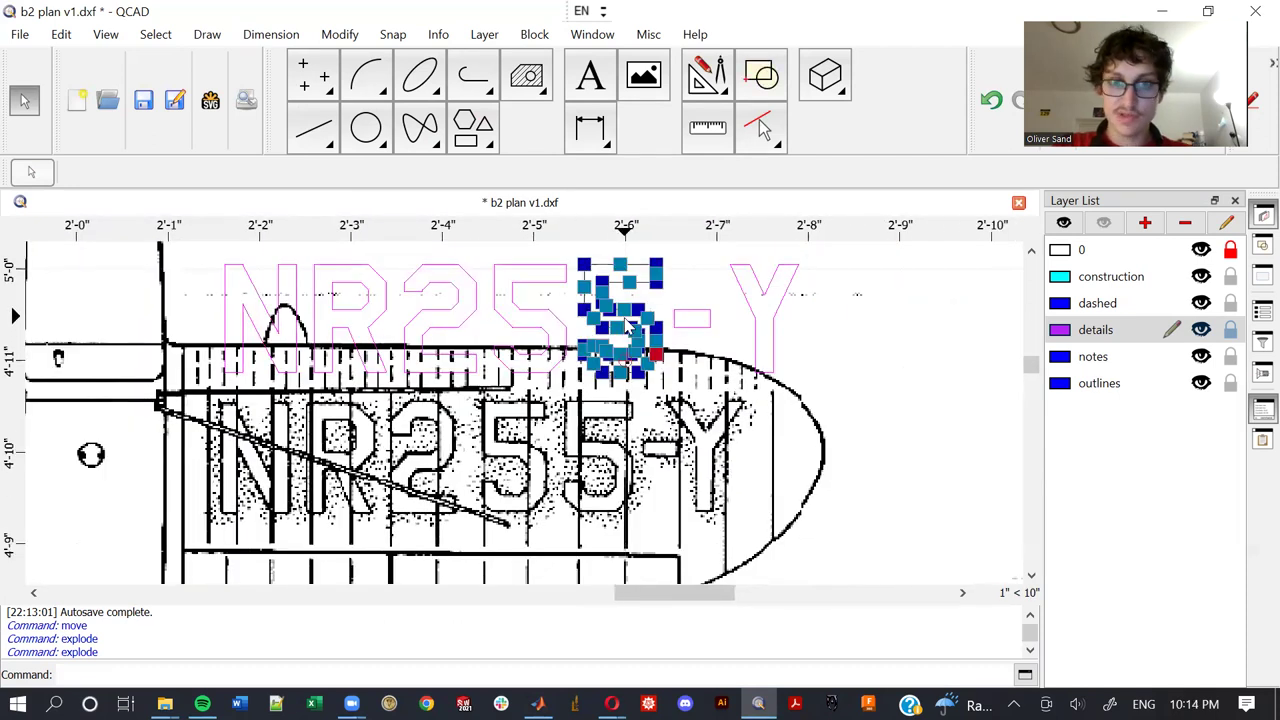
pyautogui.press('Escape')
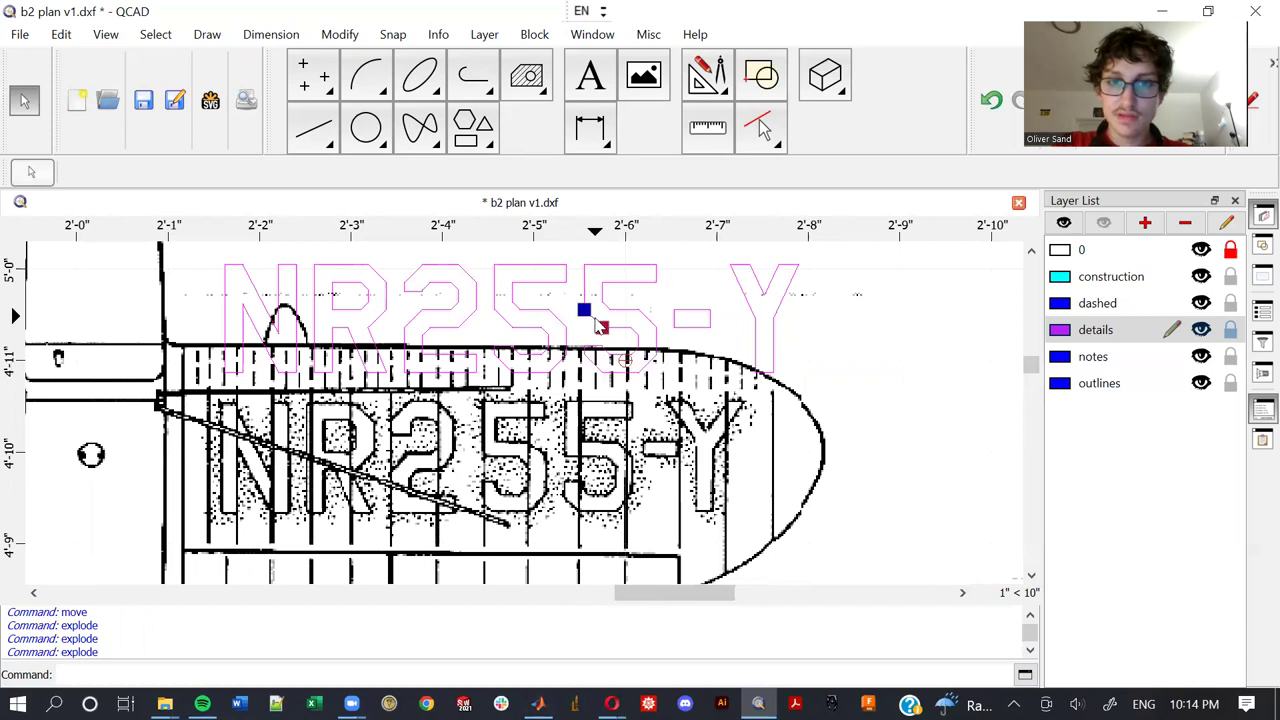
pyautogui.scroll(4, 600, 327)
pyautogui.scroll(-2, 592, 335)
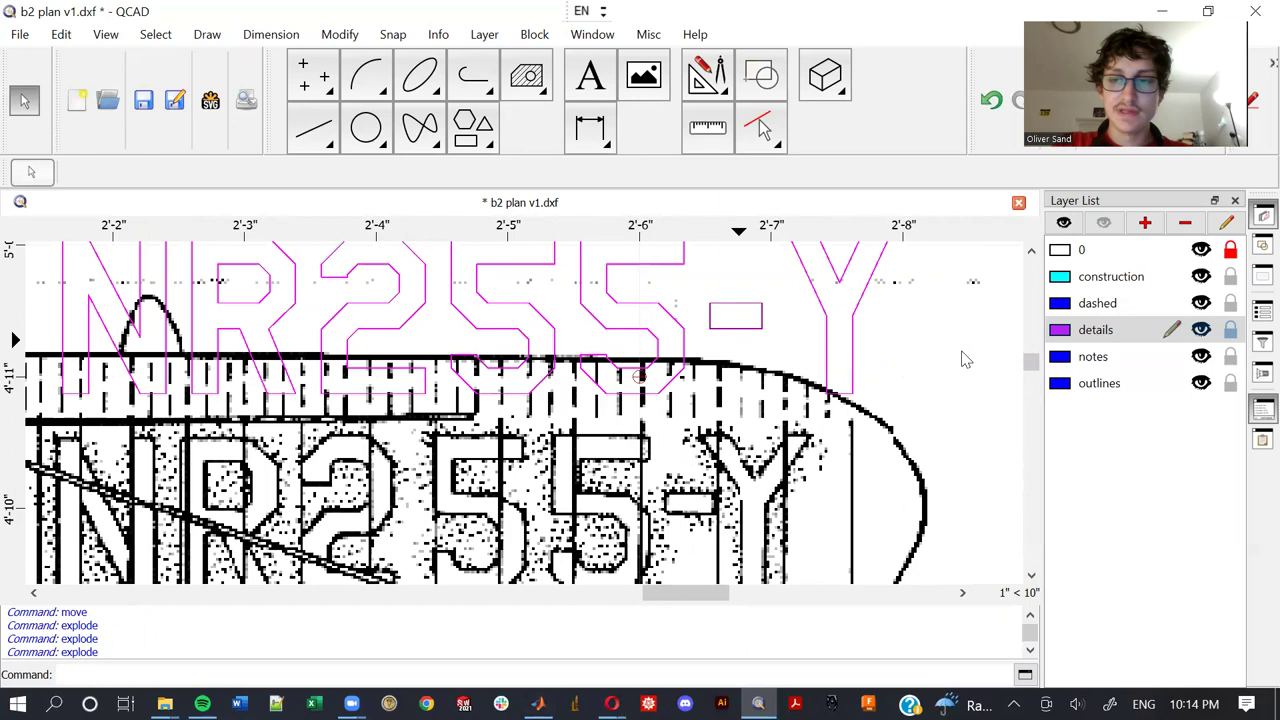
pyautogui.scroll(-1, 519, 462)
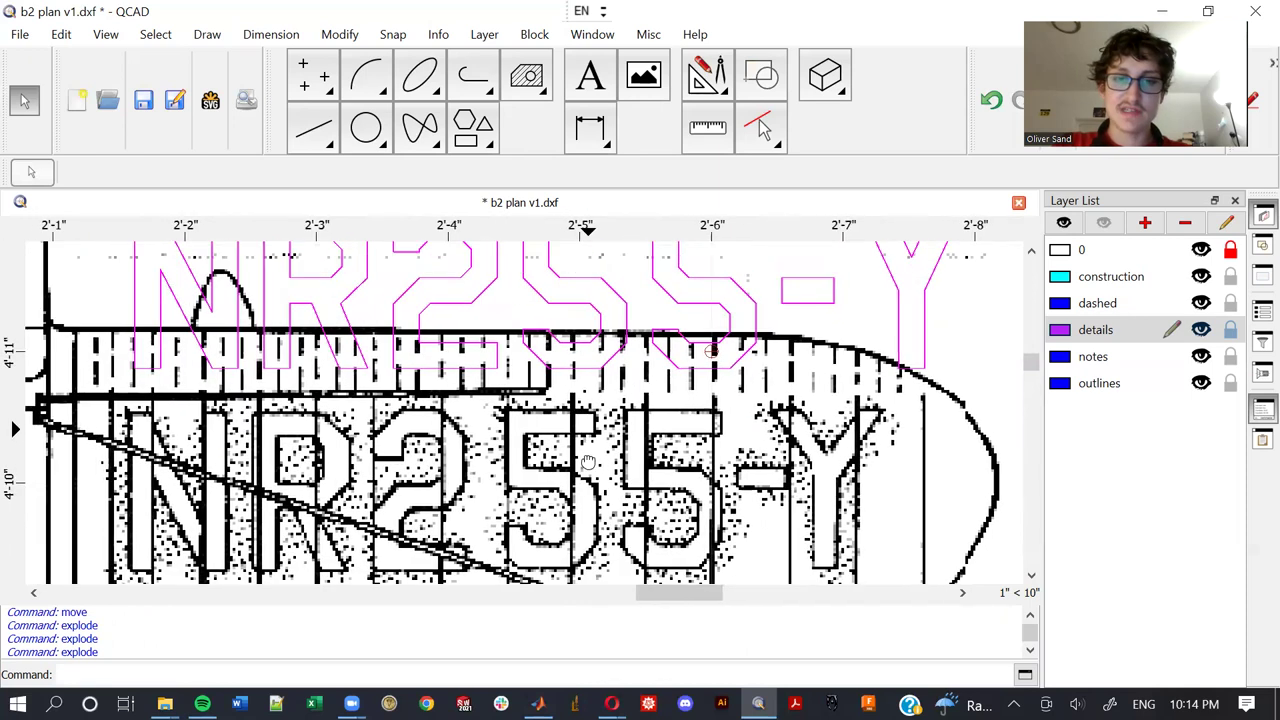
pyautogui.scroll(1, 590, 465)
pyautogui.moveTo(595, 465); pyautogui.dragTo(591, 430, button='middle')
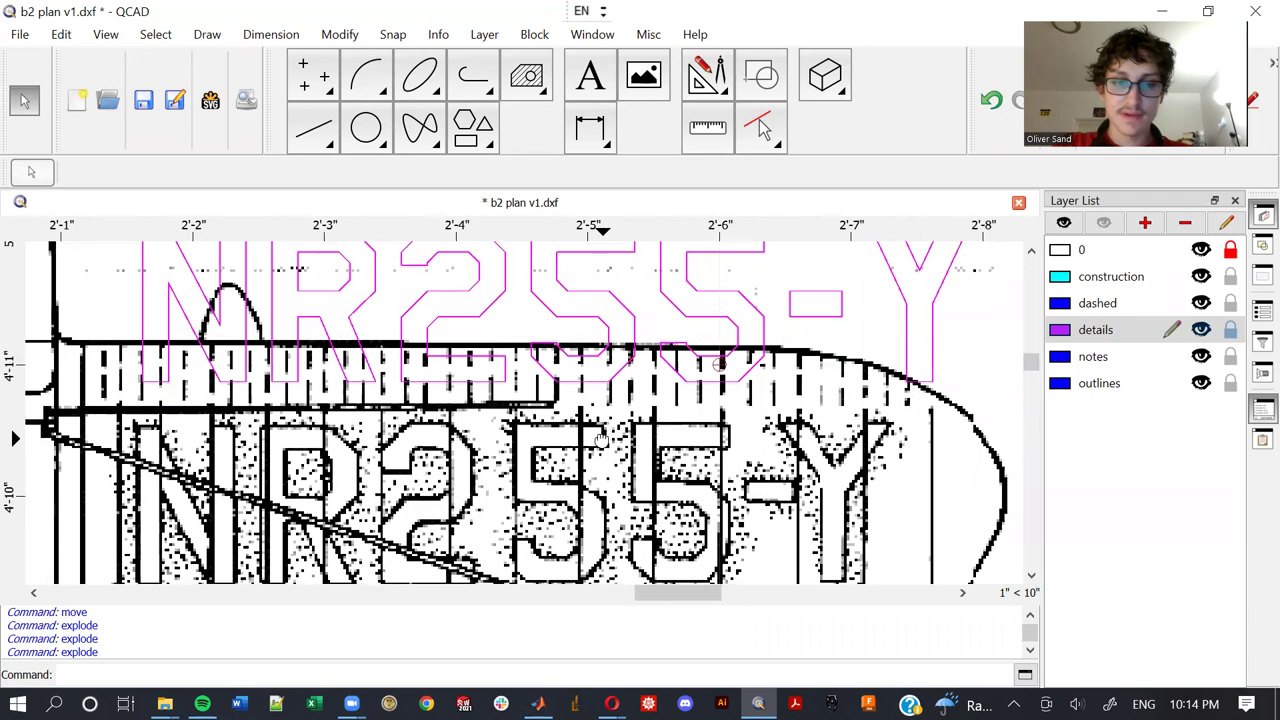
pyautogui.moveTo(592, 448); pyautogui.dragTo(609, 430, button='middle')
pyautogui.scroll(1, 608, 453)
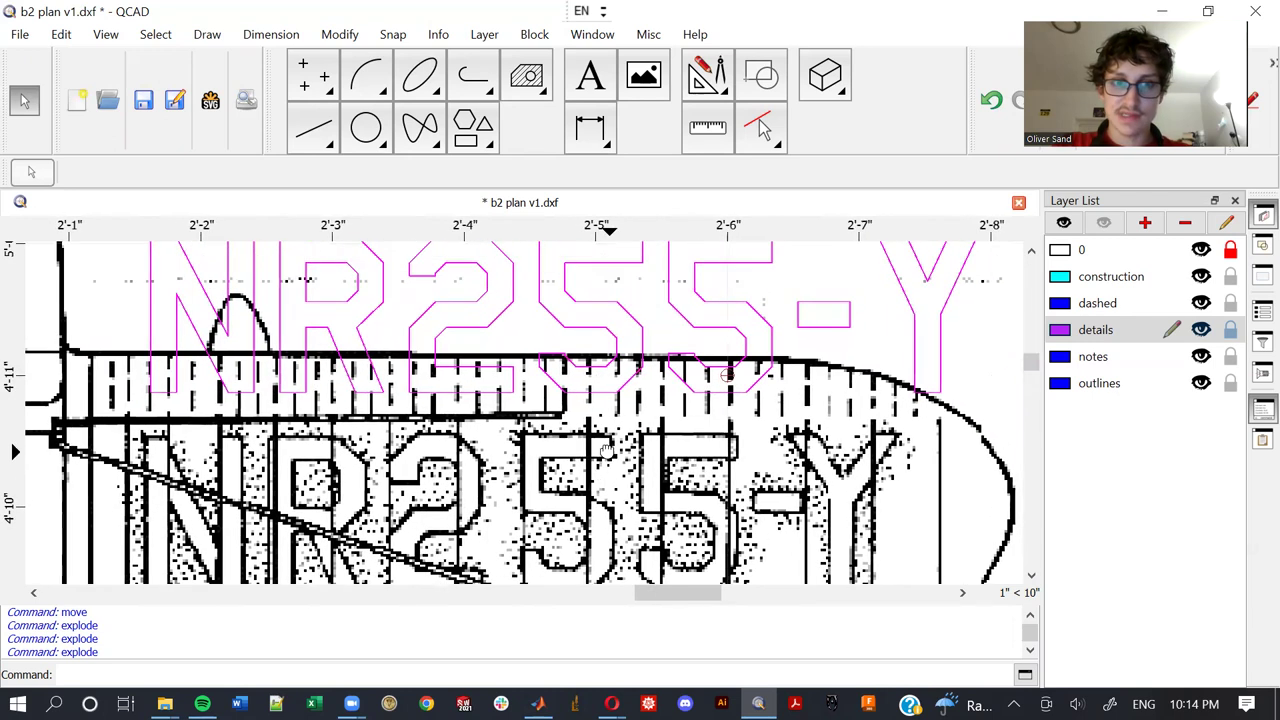
pyautogui.moveTo(606, 453)
pyautogui.mouseDown(button='middle')
pyautogui.moveTo(603, 440)
pyautogui.moveTo(612, 462)
pyautogui.mouseUp(button='middle')
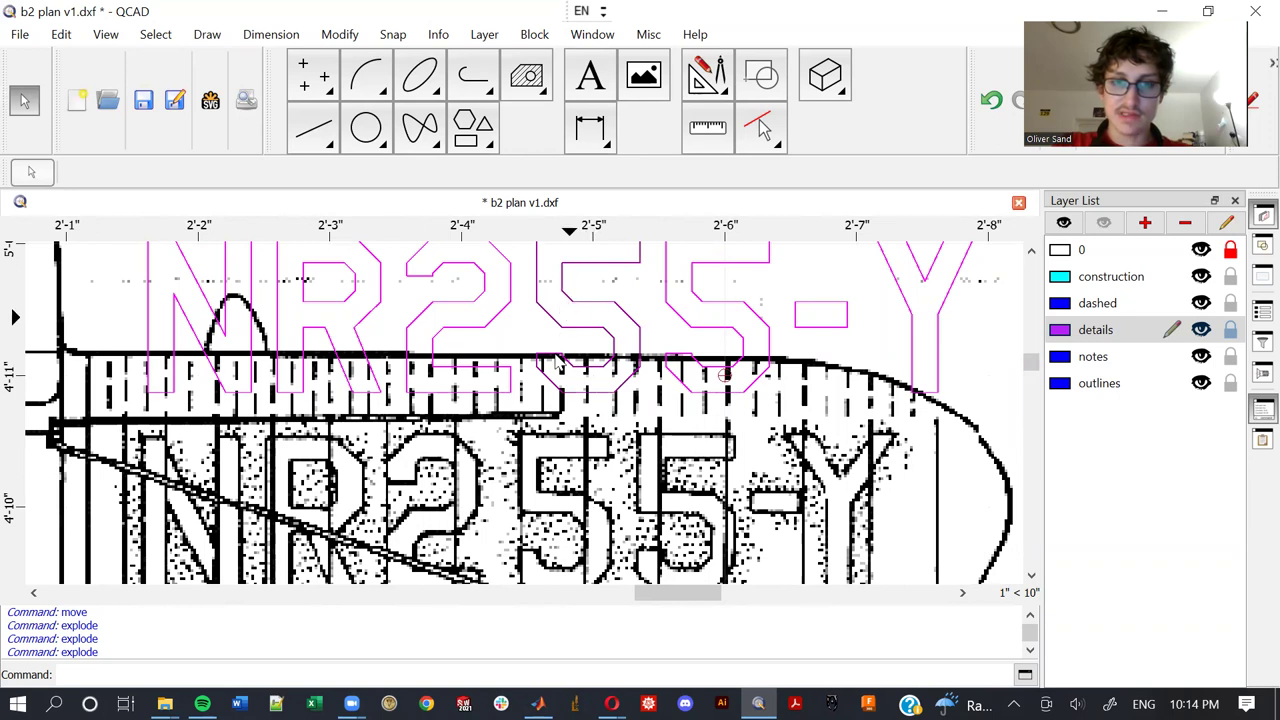
# Start the Lengthen tool with a lengthen amount of 0.2
pyautogui.press('l')
pyautogui.press('e')
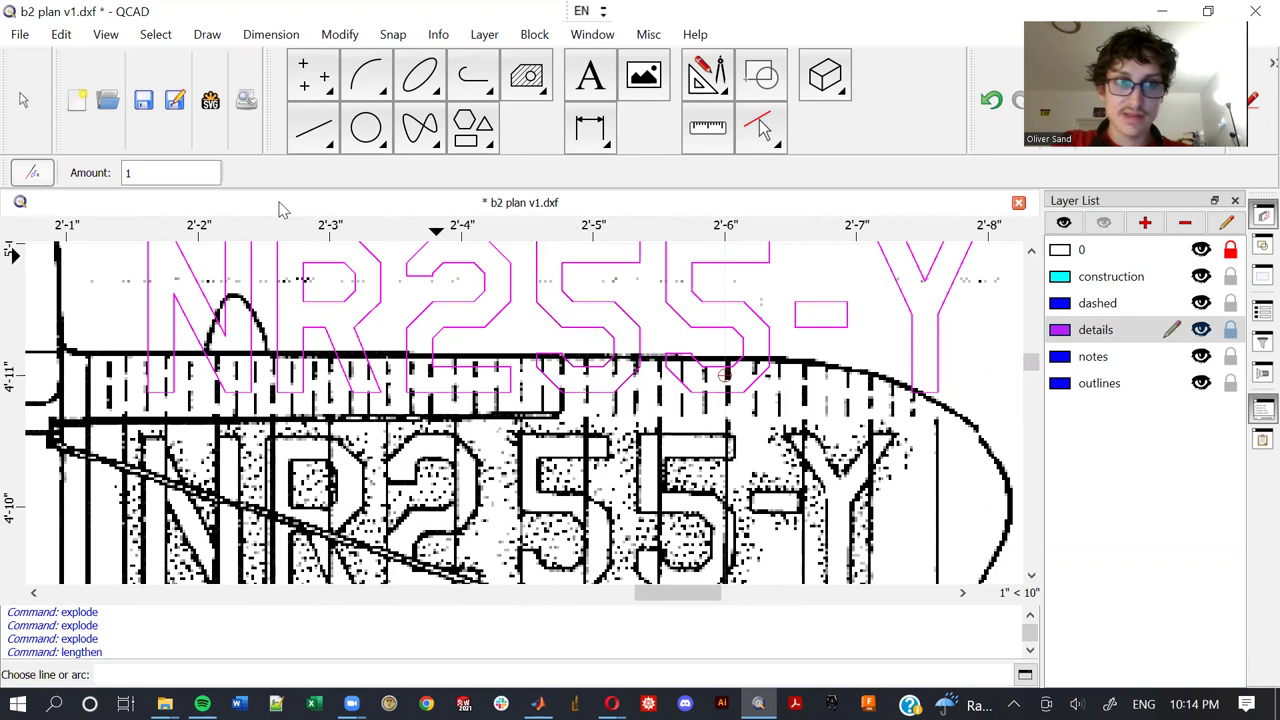
pyautogui.click(185, 181)
pyautogui.write('0.2')
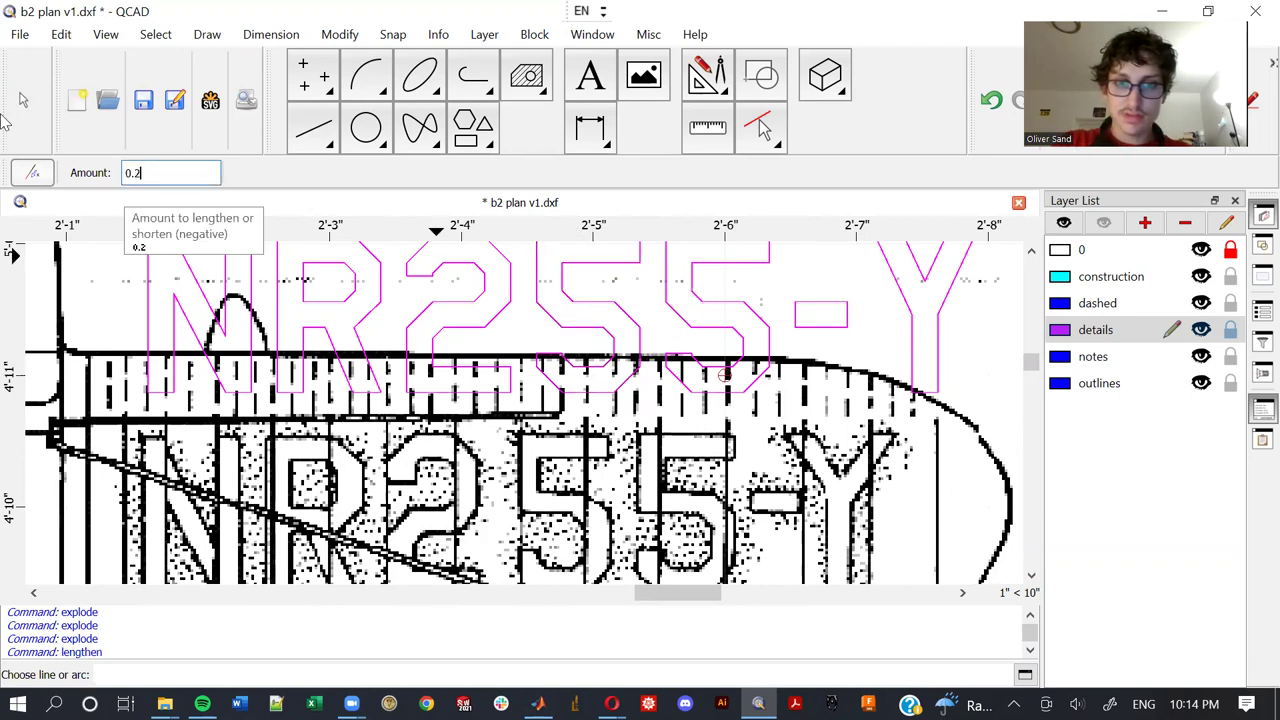
pyautogui.scroll(3, 590, 340)
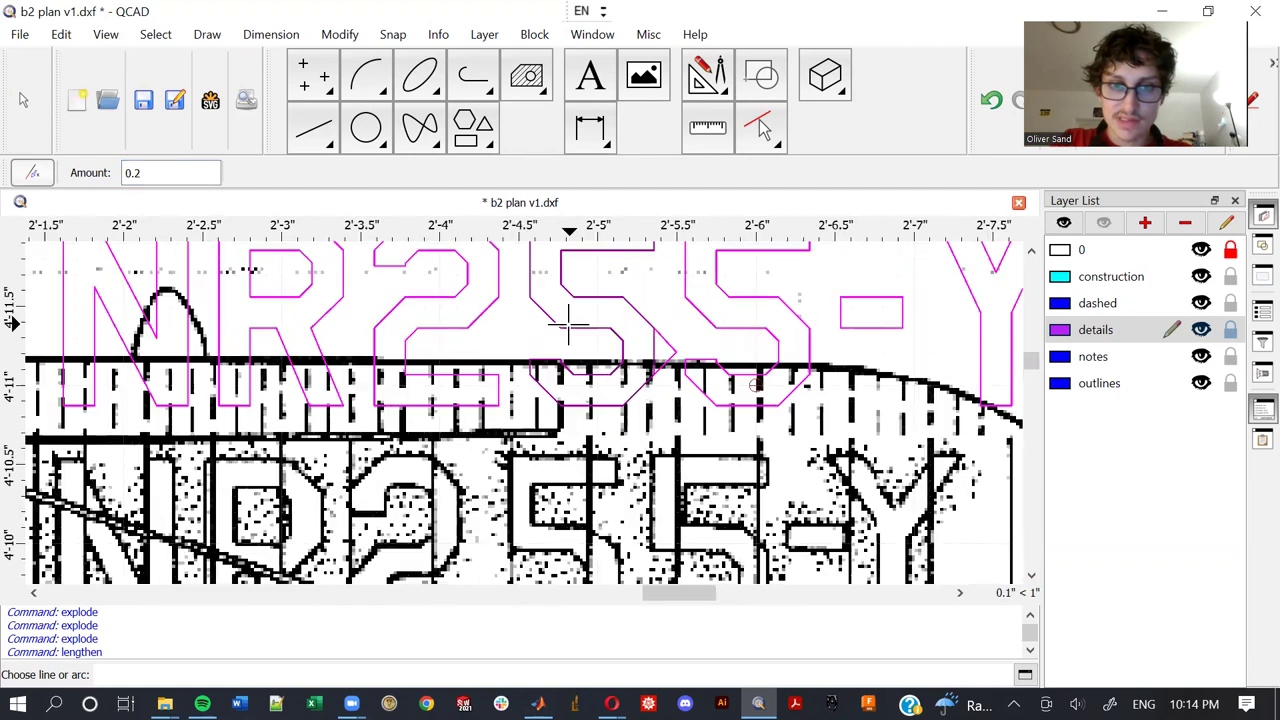
# Begin a horizontal line at the first 5's stroke intersection, then cancel it
pyautogui.click(313, 128)
pyautogui.press('l')
pyautogui.press('i')
pyautogui.scroll(1, 571, 349)
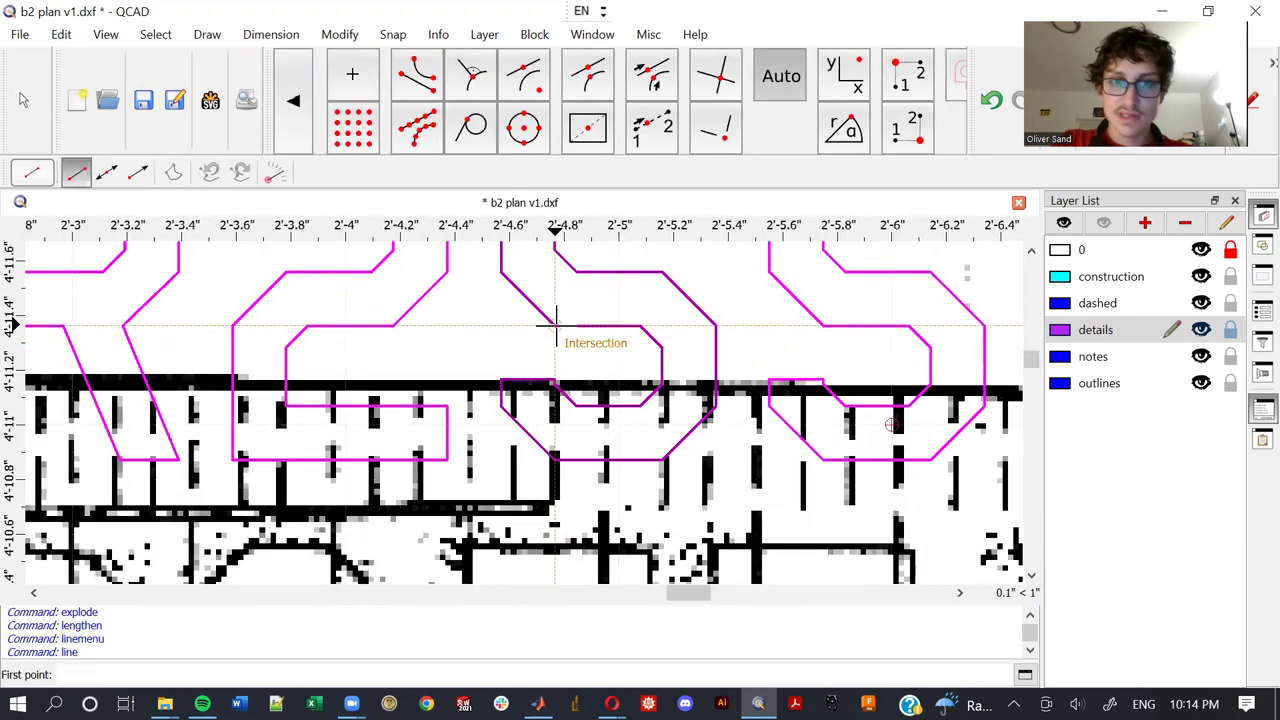
pyautogui.click(555, 325)
pyautogui.press('r')
pyautogui.press('h')
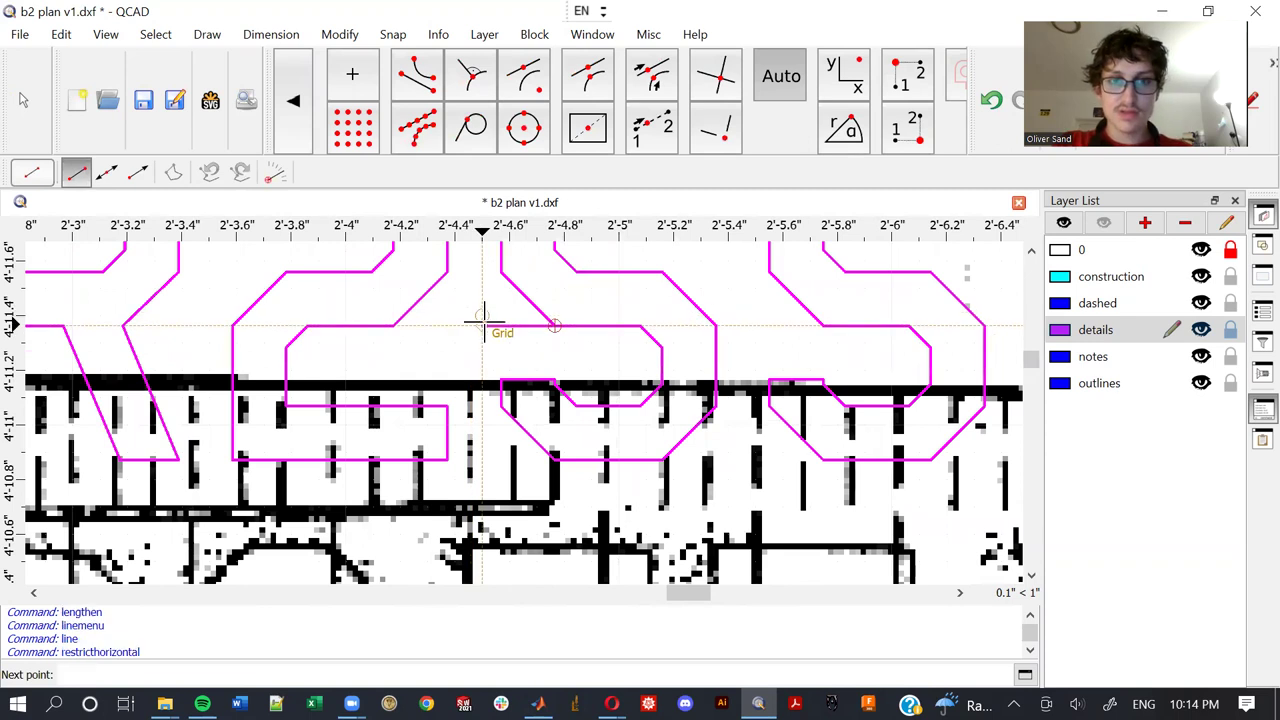
pyautogui.press('Escape')
pyautogui.press('Escape')
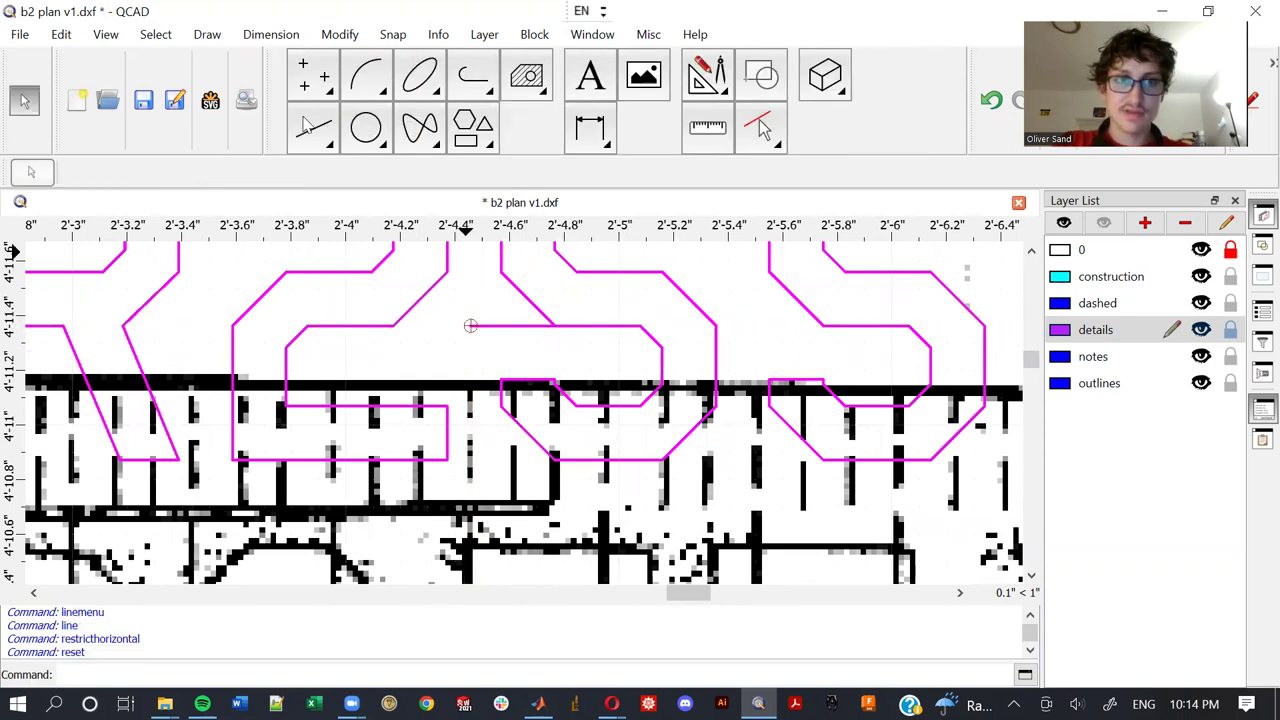
# Draw a vertical line down inside the first 5 from its upper stroke
pyautogui.click(313, 128)
pyautogui.click(340, 85)
pyautogui.click(501, 272)
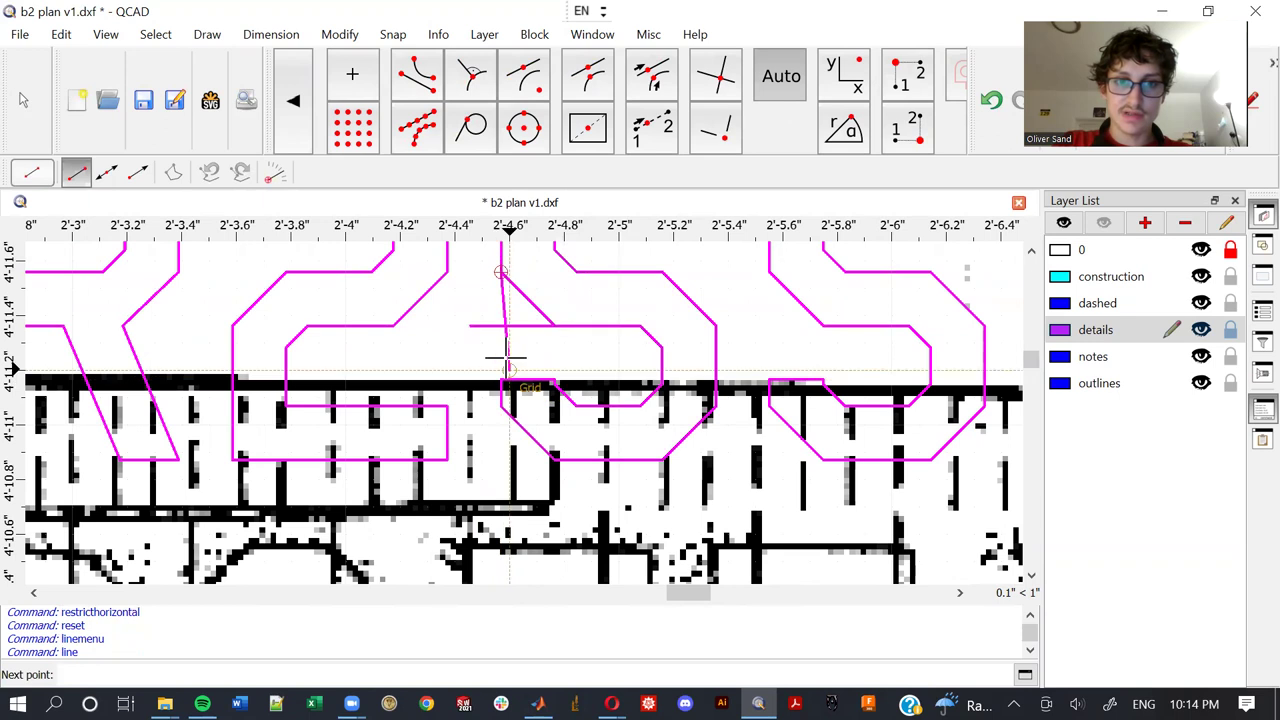
pyautogui.press('r')
pyautogui.press('v')
pyautogui.click(503, 345)
# Break out the diagonal stroke from the first 5's top corner
pyautogui.press('Escape')
pyautogui.press('Escape')
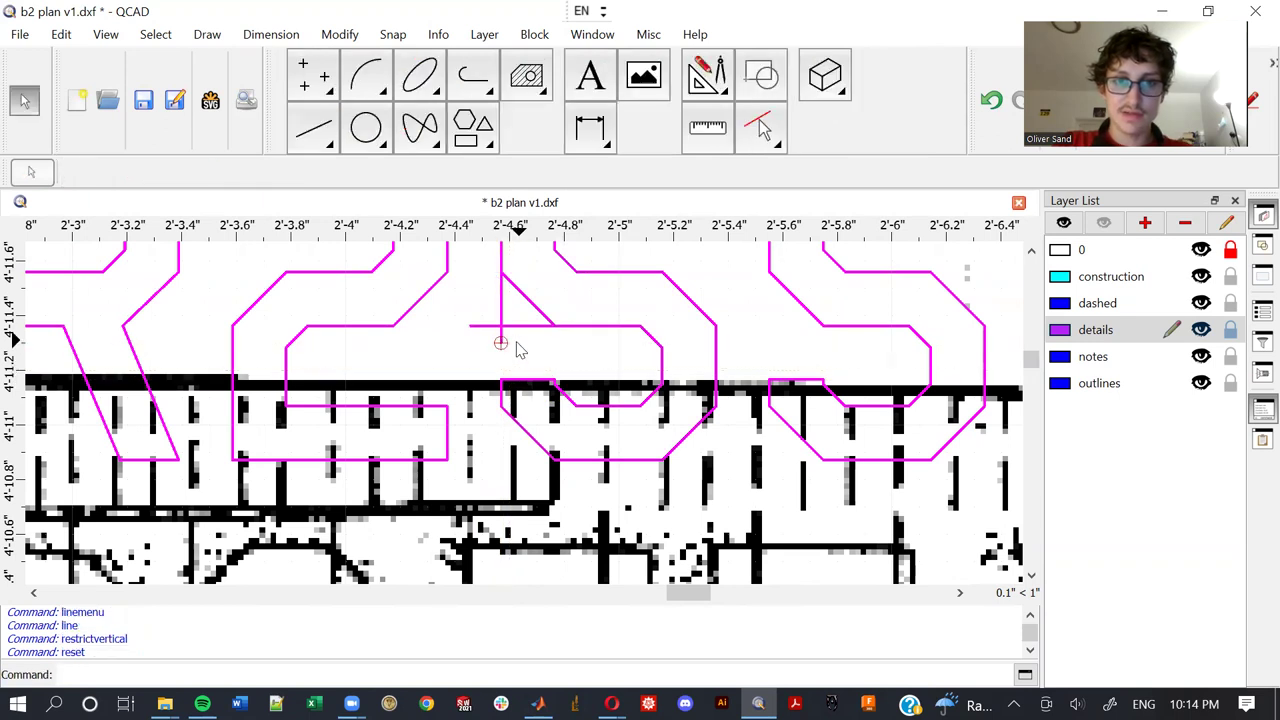
pyautogui.press('b')
pyautogui.press('o')
pyautogui.click(523, 286)
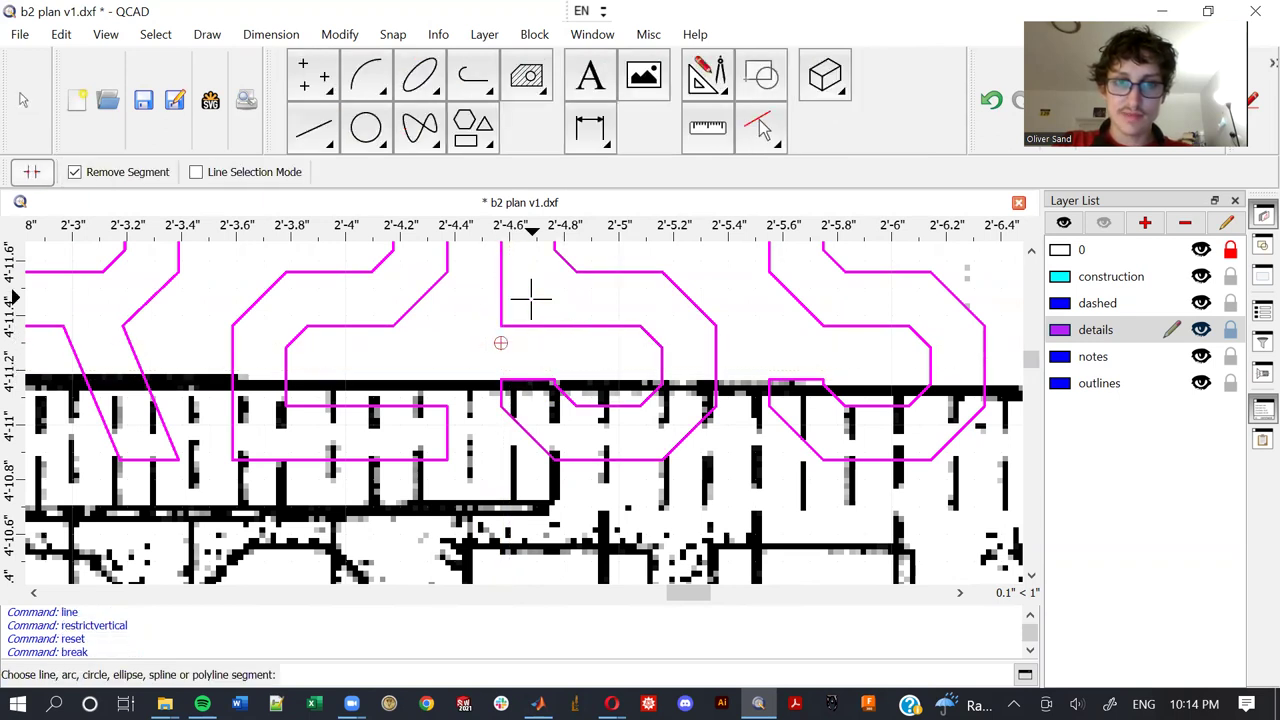
pyautogui.moveTo(586, 286); pyautogui.dragTo(532, 355, button='middle')
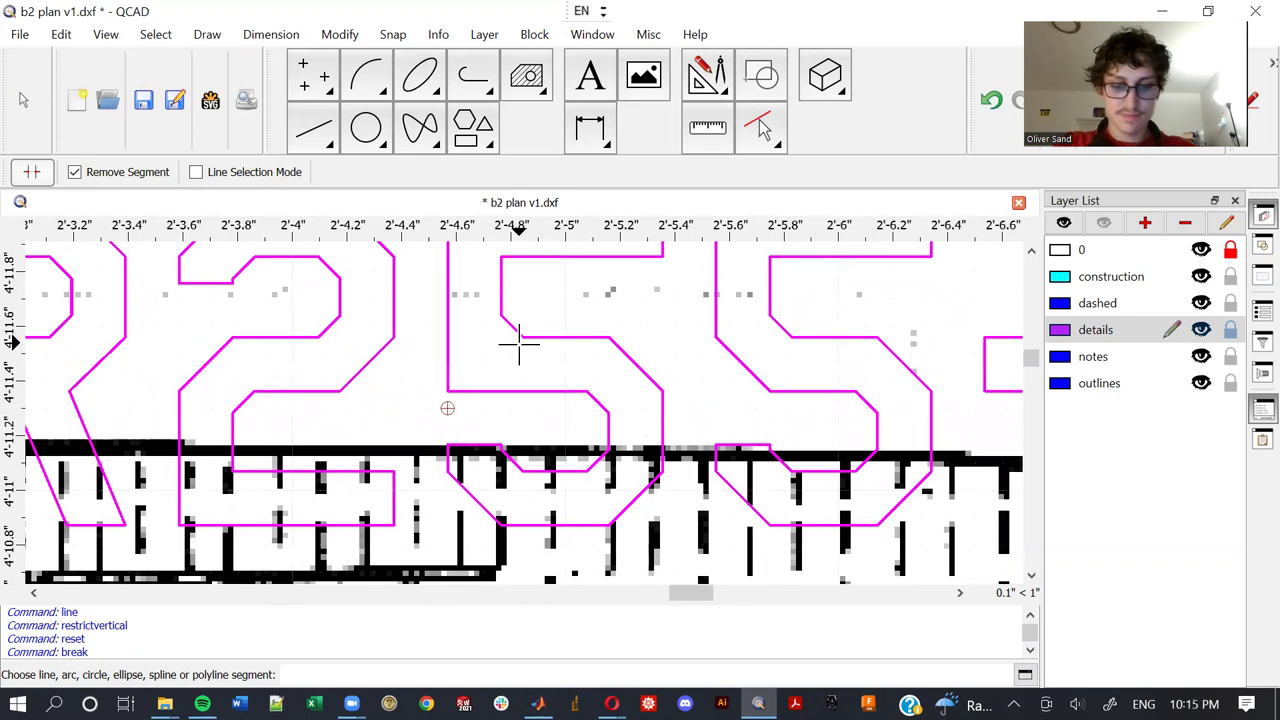
# Draw a horizontal line from the first 5's corner
pyautogui.press('l')
pyautogui.press('i')
pyautogui.click(522, 338)
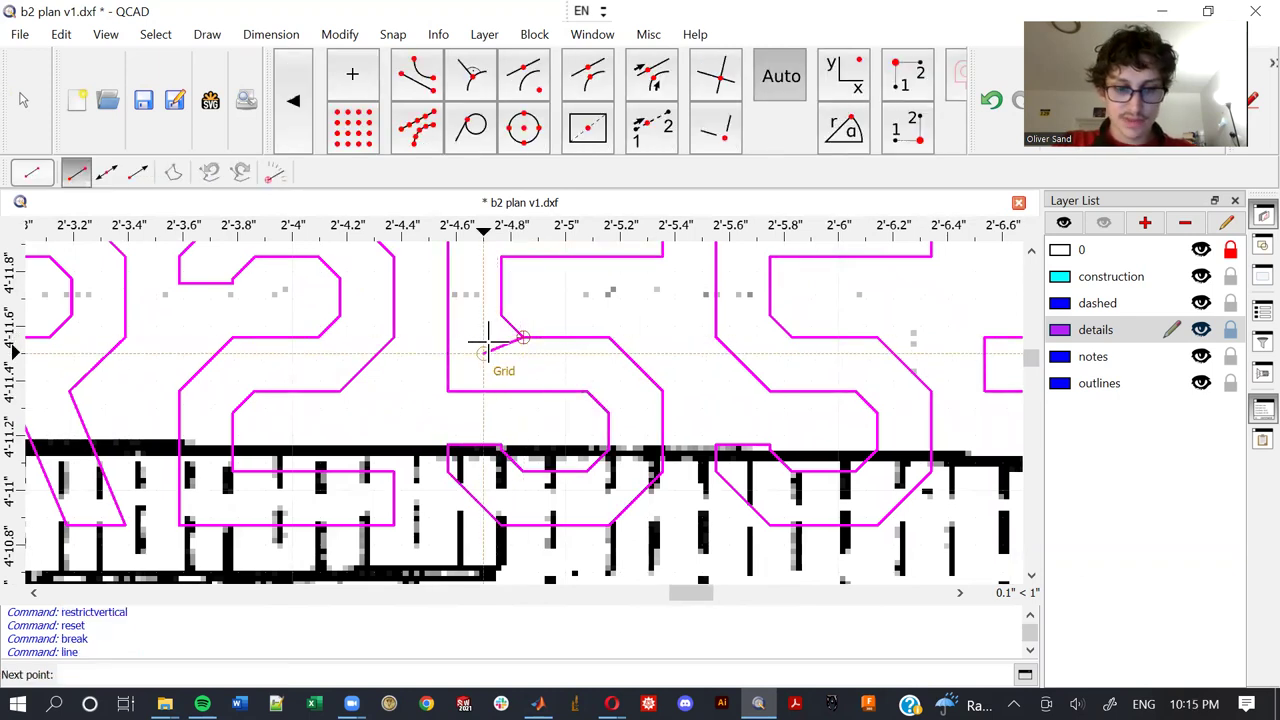
pyautogui.press('r')
pyautogui.press('h')
pyautogui.press('Escape')
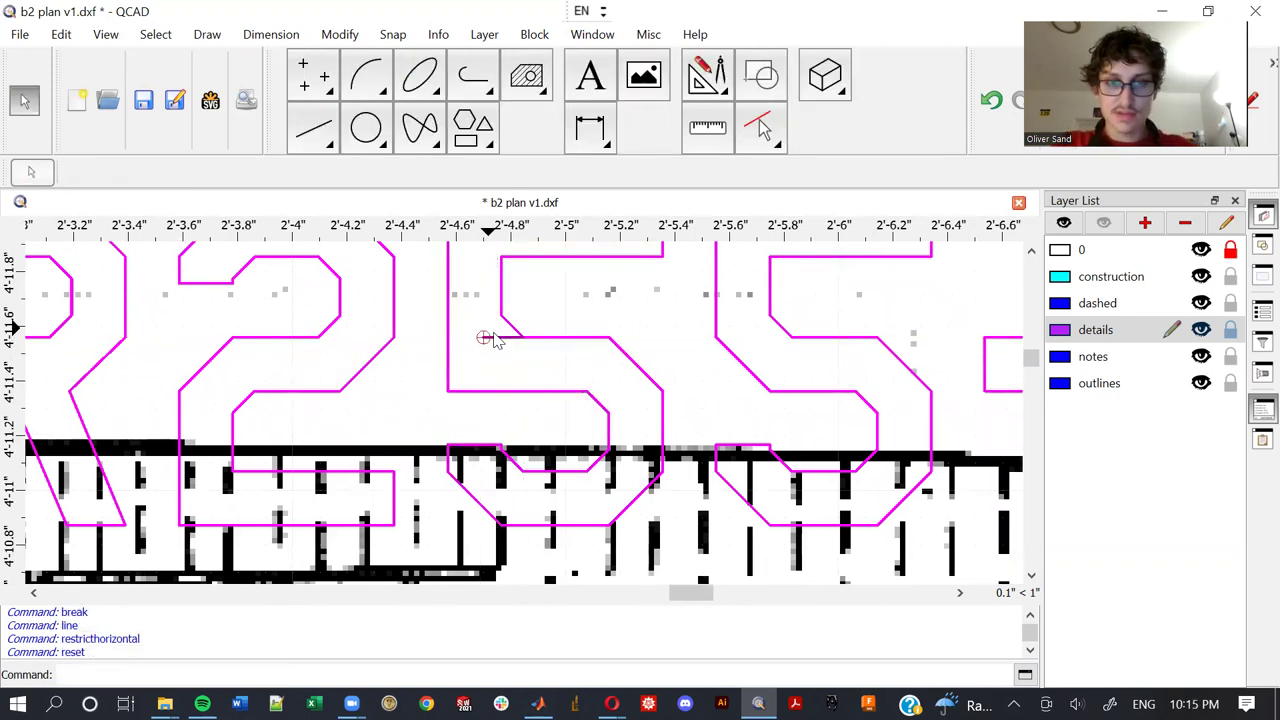
# Draw a vertical line from the first 5's upper stroke to close the corner
pyautogui.press('l')
pyautogui.press('i')
pyautogui.click(501, 317)
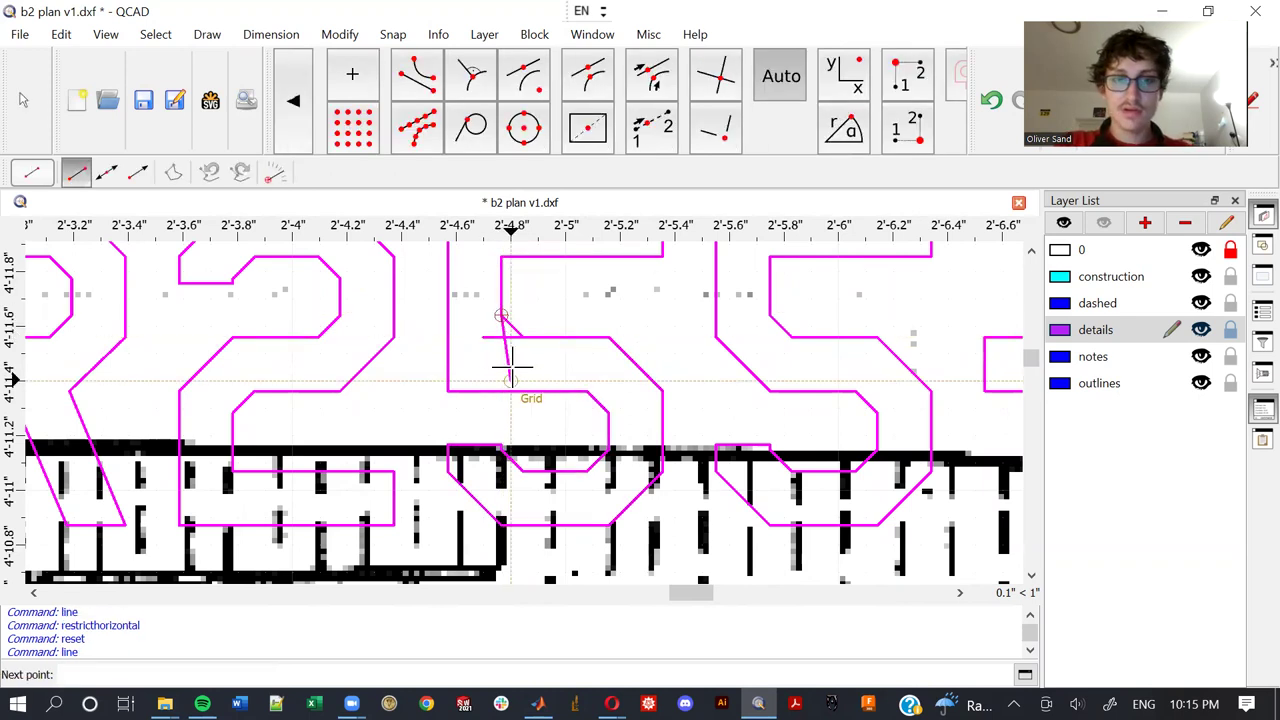
pyautogui.press('r')
pyautogui.press('v')
pyautogui.press('Escape')
pyautogui.press('i')
pyautogui.press('k')
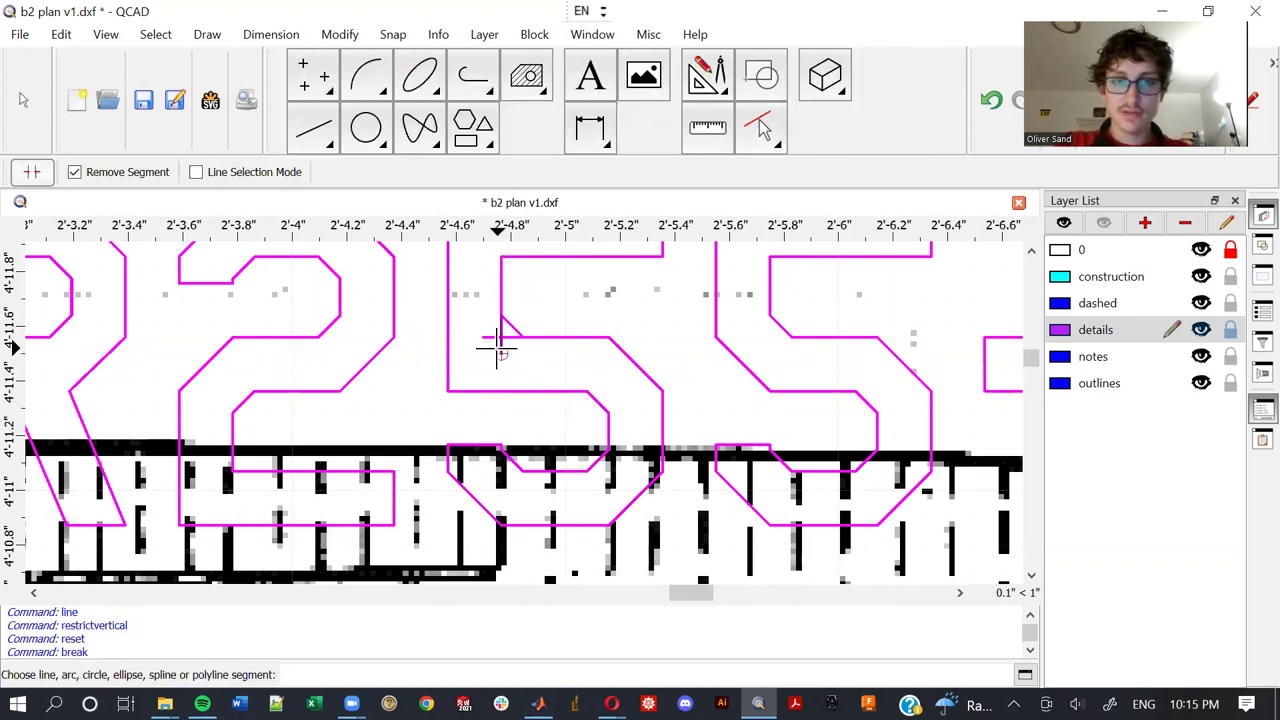
pyautogui.scroll(-5, 491, 338)
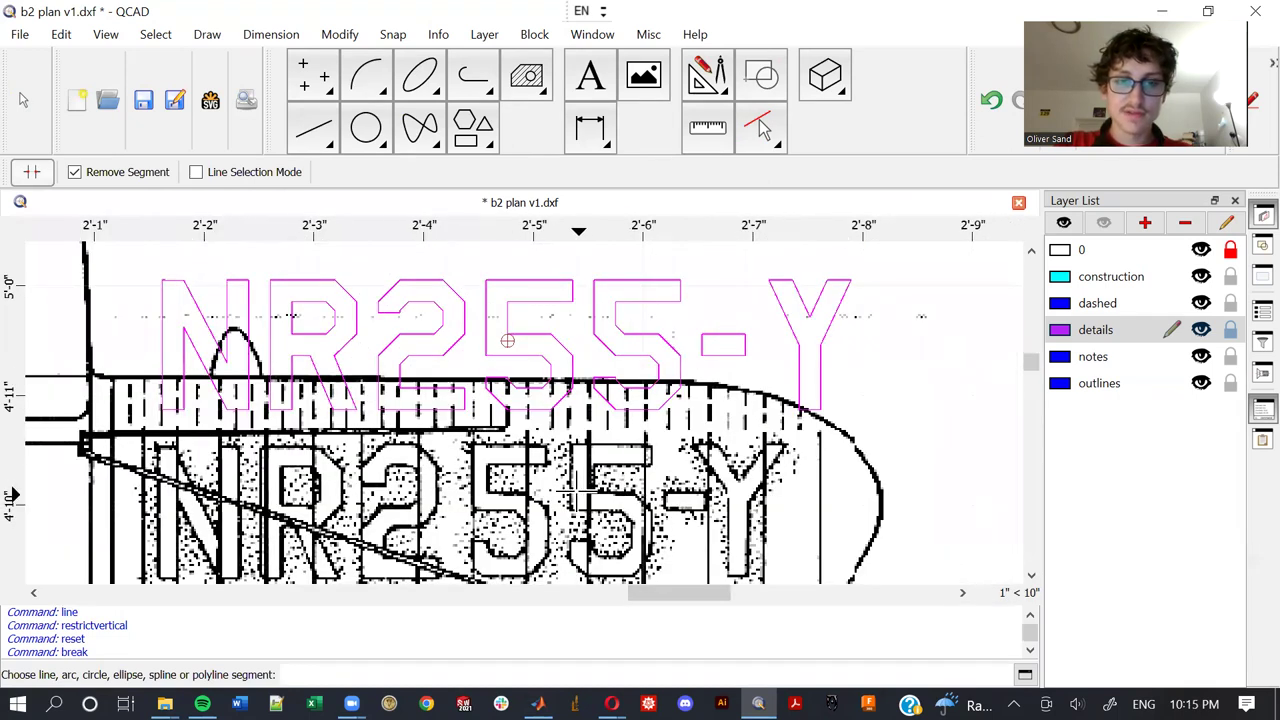
# Window-select the second 5 of the lettering and delete it
pyautogui.scroll(-1, 568, 420)
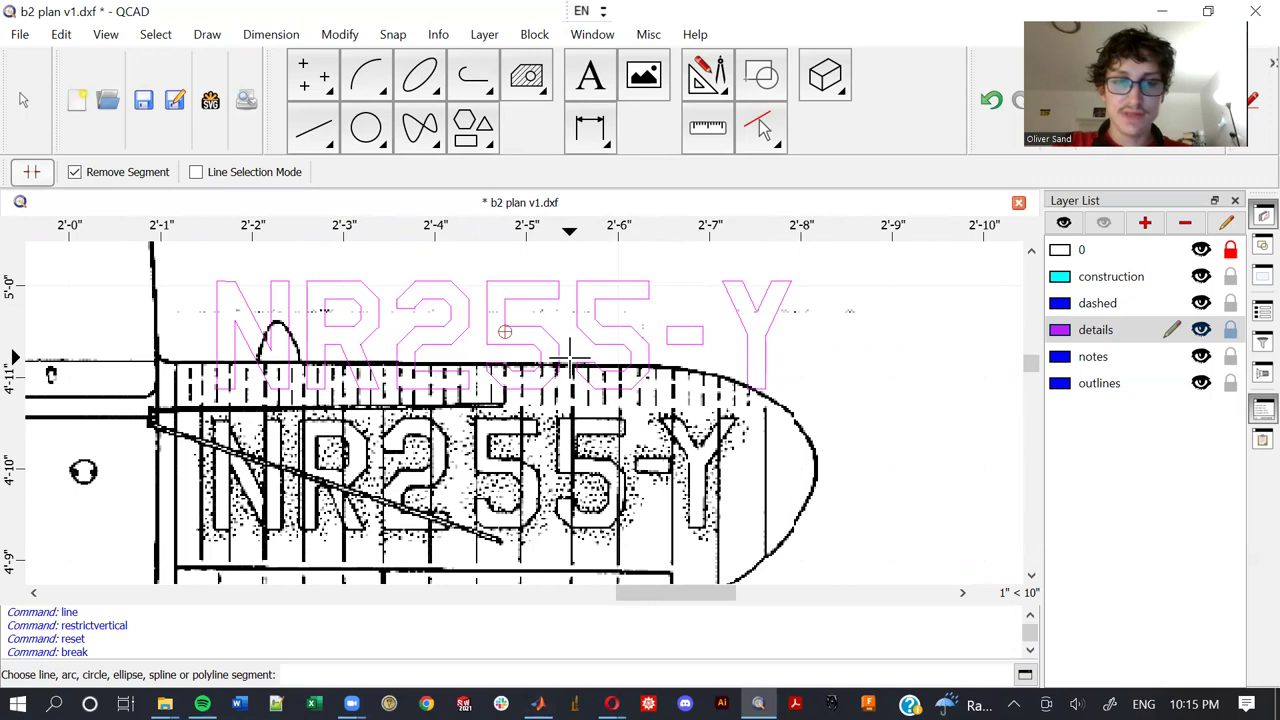
pyautogui.press('Escape')
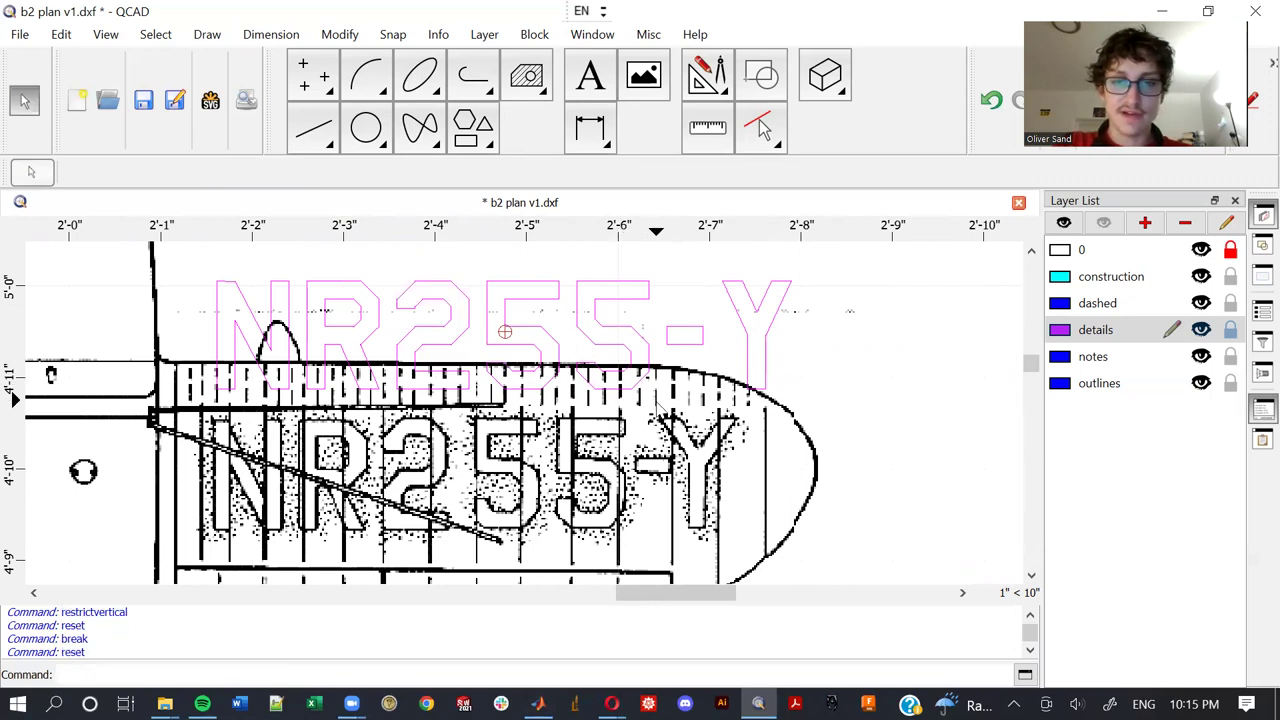
pyautogui.moveTo(657, 404); pyautogui.dragTo(574, 262)
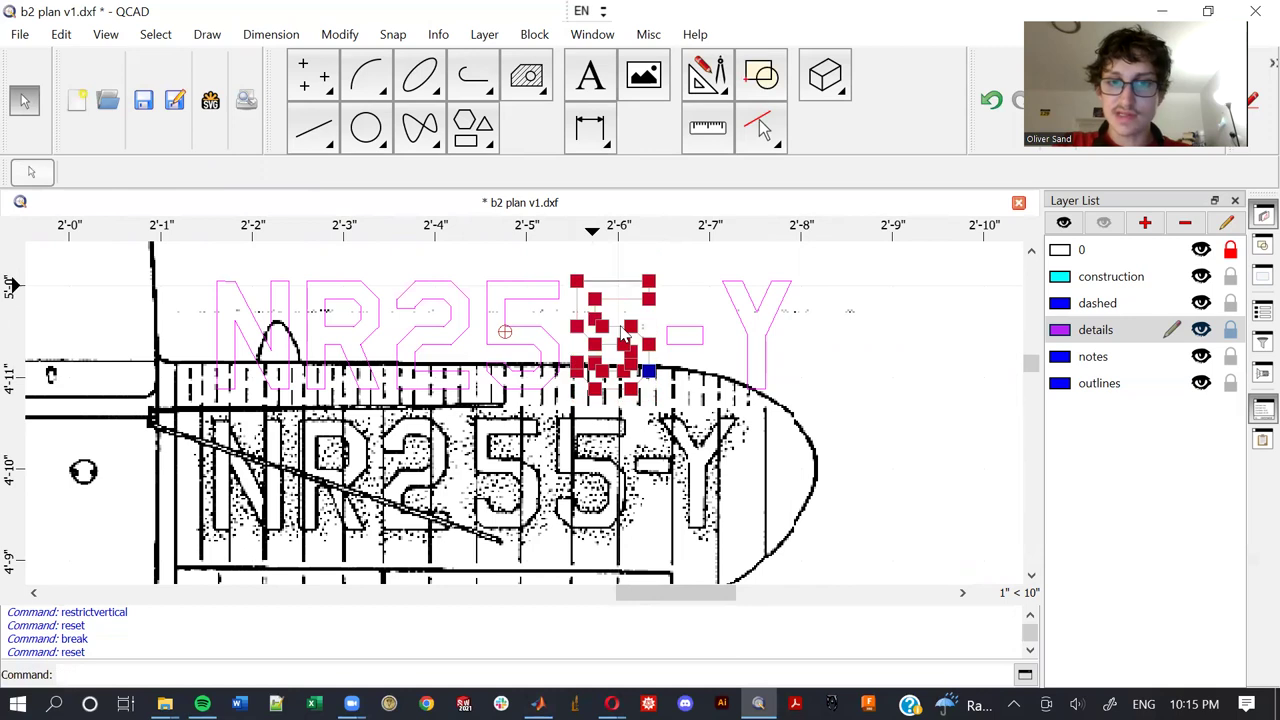
pyautogui.press('Delete')
# Copy the corrected first 5 and paste it level in the second 5's place
pyautogui.moveTo(592, 404); pyautogui.dragTo(480, 264)
pyautogui.hotkey('ctrl', 'c')
pyautogui.hotkey('ctrl', 'v')
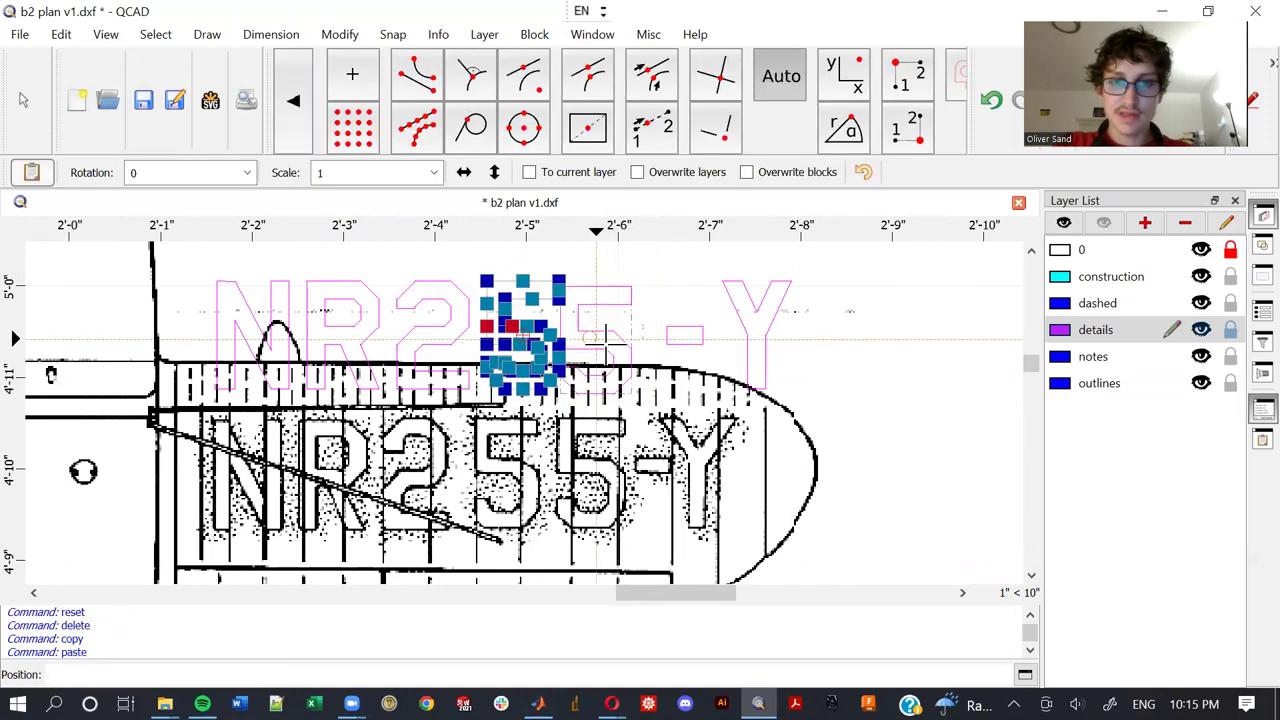
pyautogui.press('t')
pyautogui.press('h')
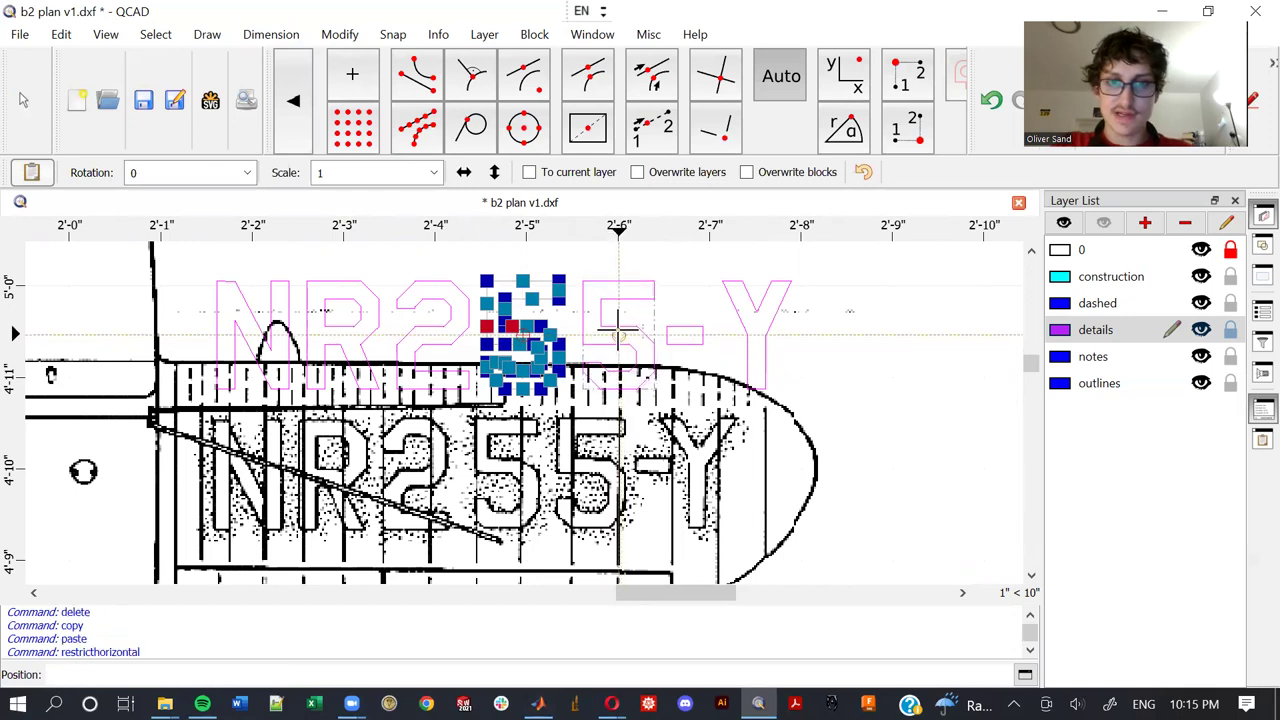
pyautogui.press('f')
pyautogui.press('r')
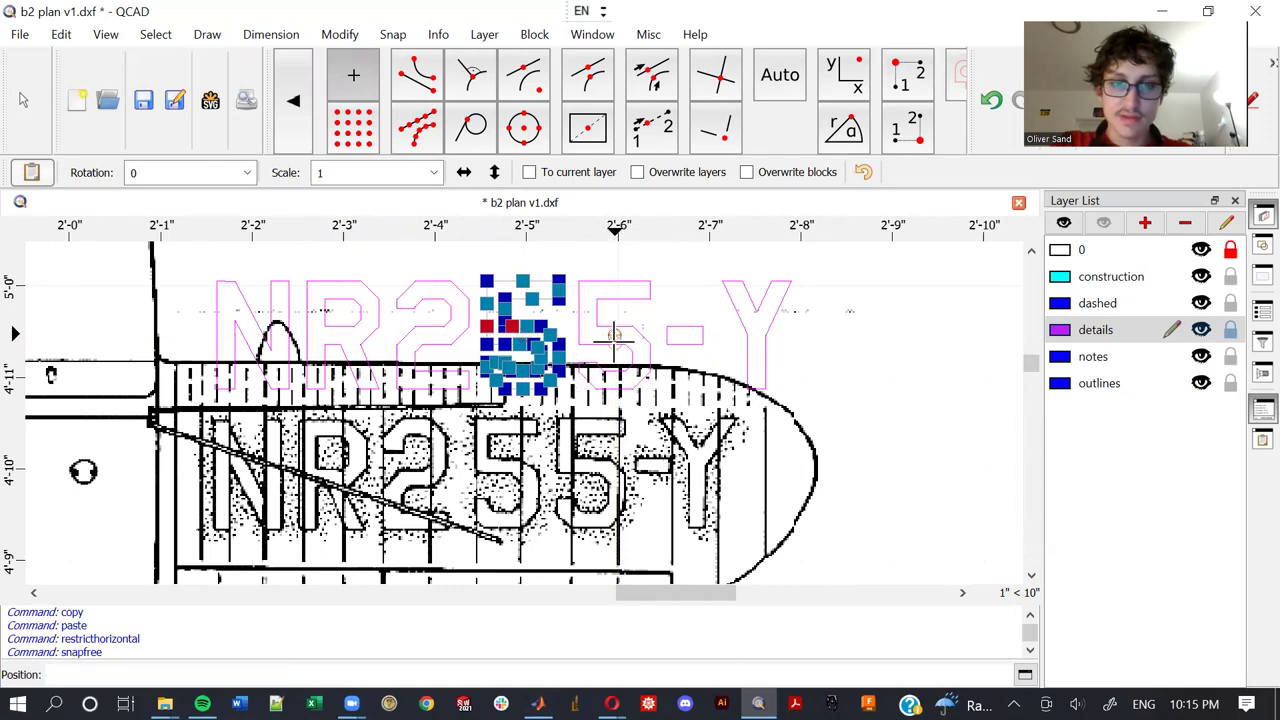
pyautogui.press('Escape')
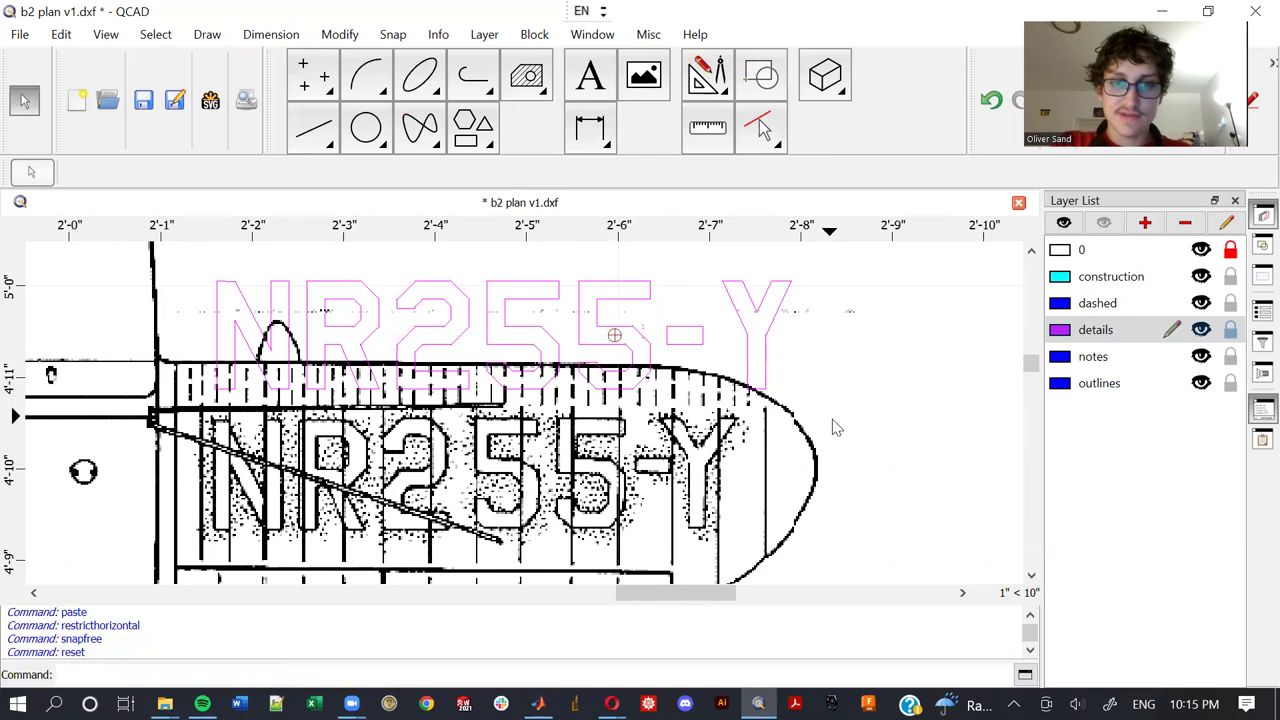
# Move the whole NR255-Y lettering vertically up above the wing edge, deleting the original
pyautogui.moveTo(834, 416); pyautogui.dragTo(189, 240)
pyautogui.press('m')
pyautogui.press('v')
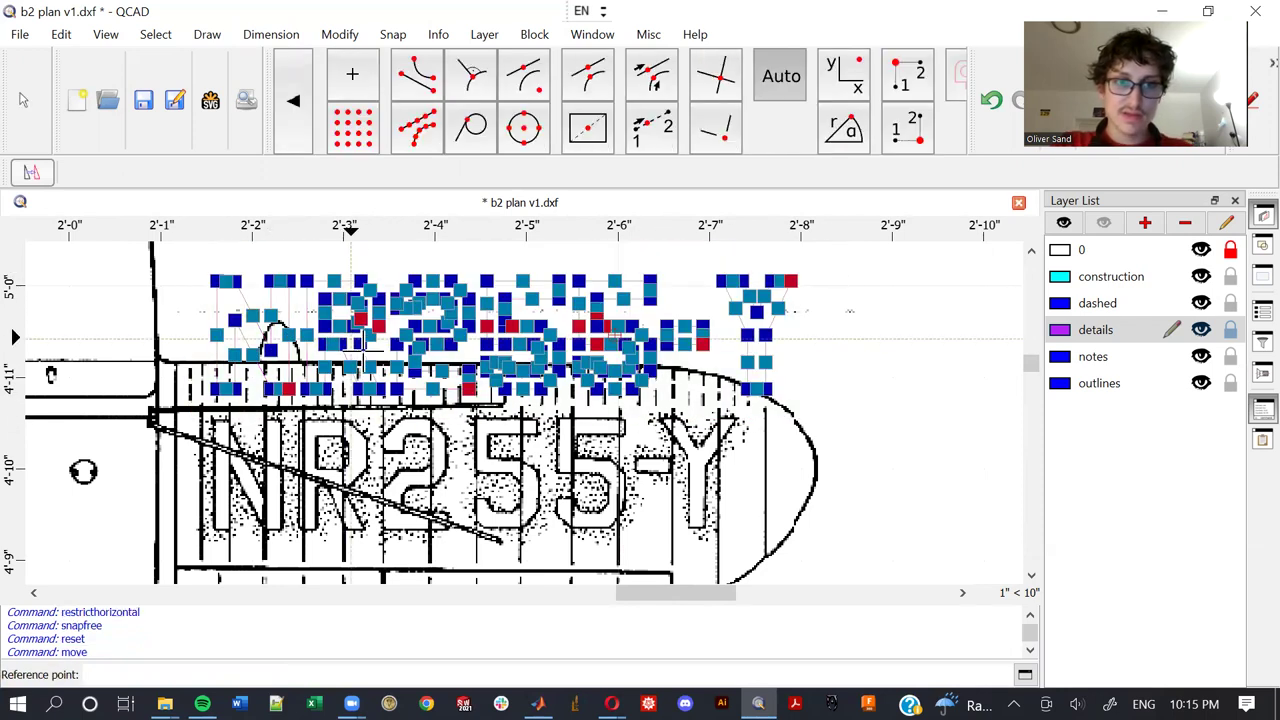
pyautogui.click(290, 388)
pyautogui.press('r')
pyautogui.press('v')
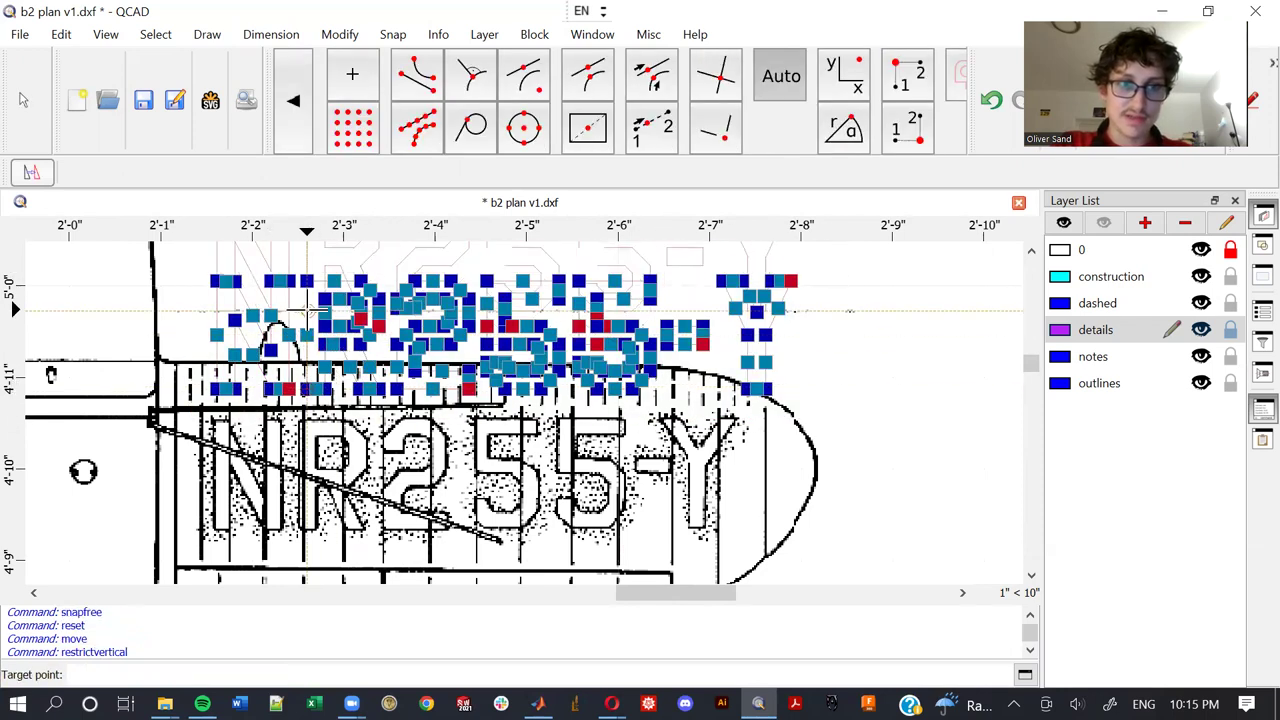
pyautogui.click(304, 325)
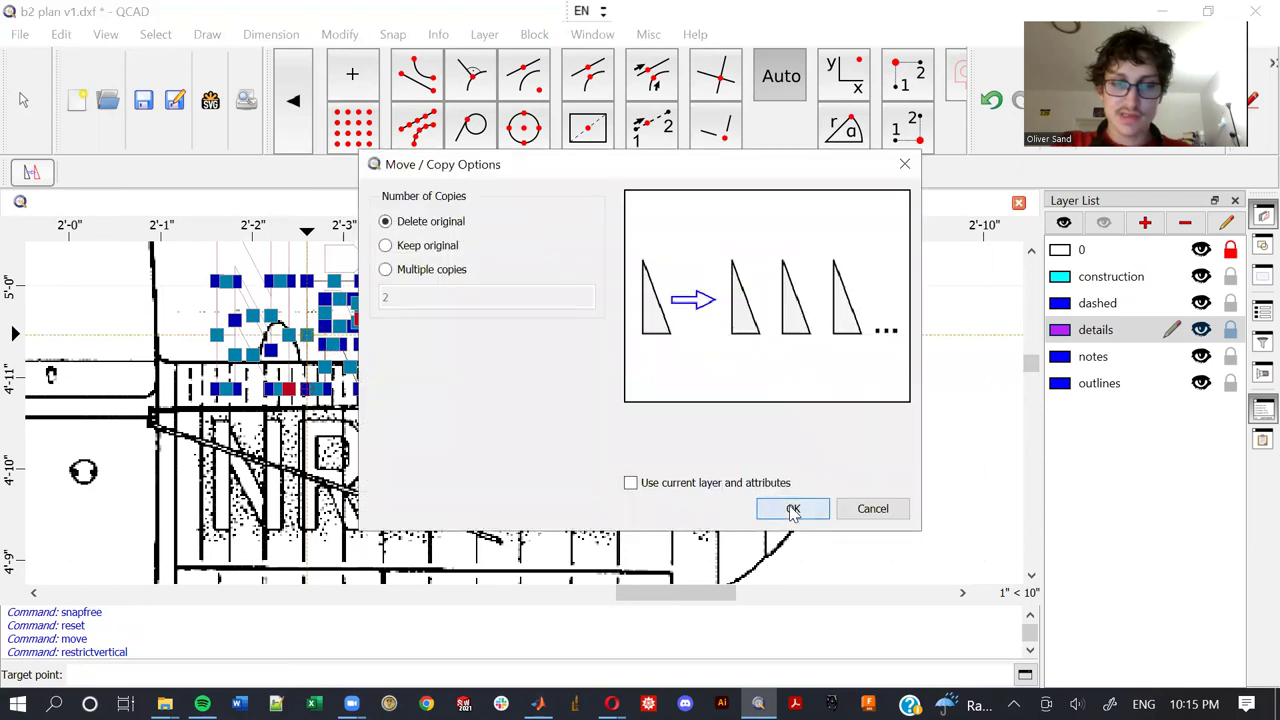
pyautogui.click(793, 509)
pyautogui.scroll(-2, 705, 415)
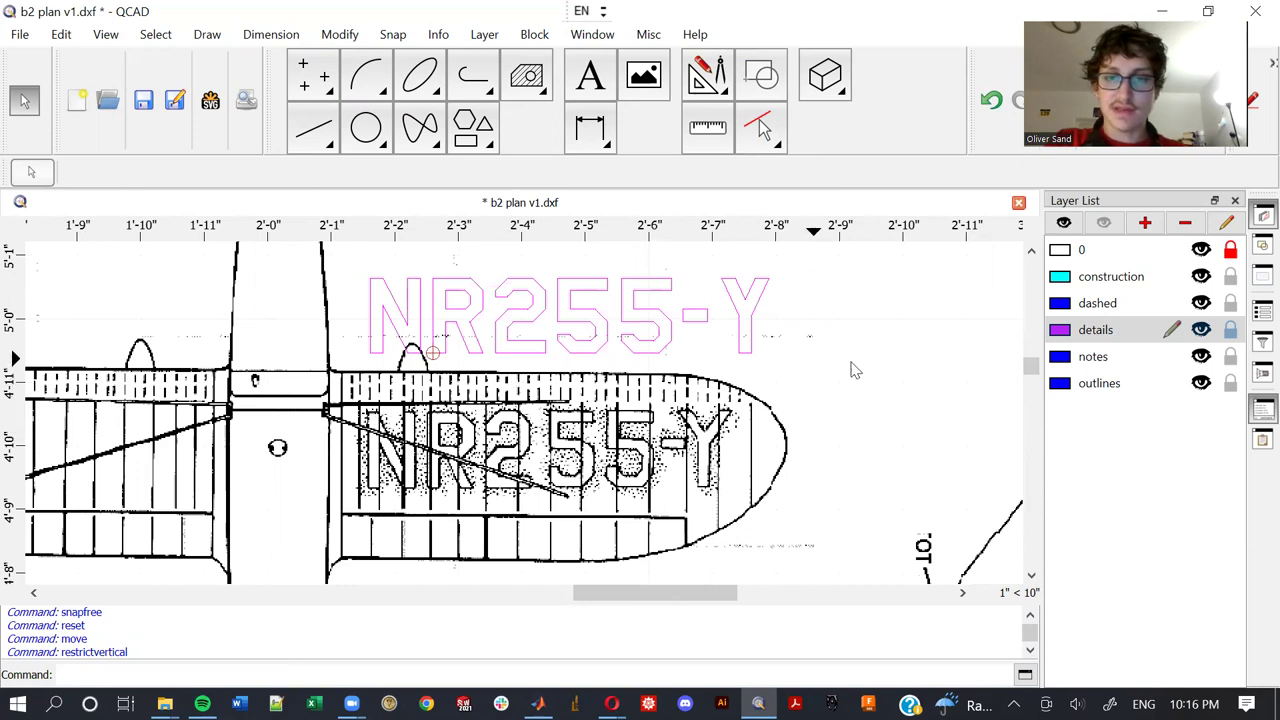
# Box-select the NR255-Y lettering again
pyautogui.moveTo(852, 362); pyautogui.dragTo(363, 244)
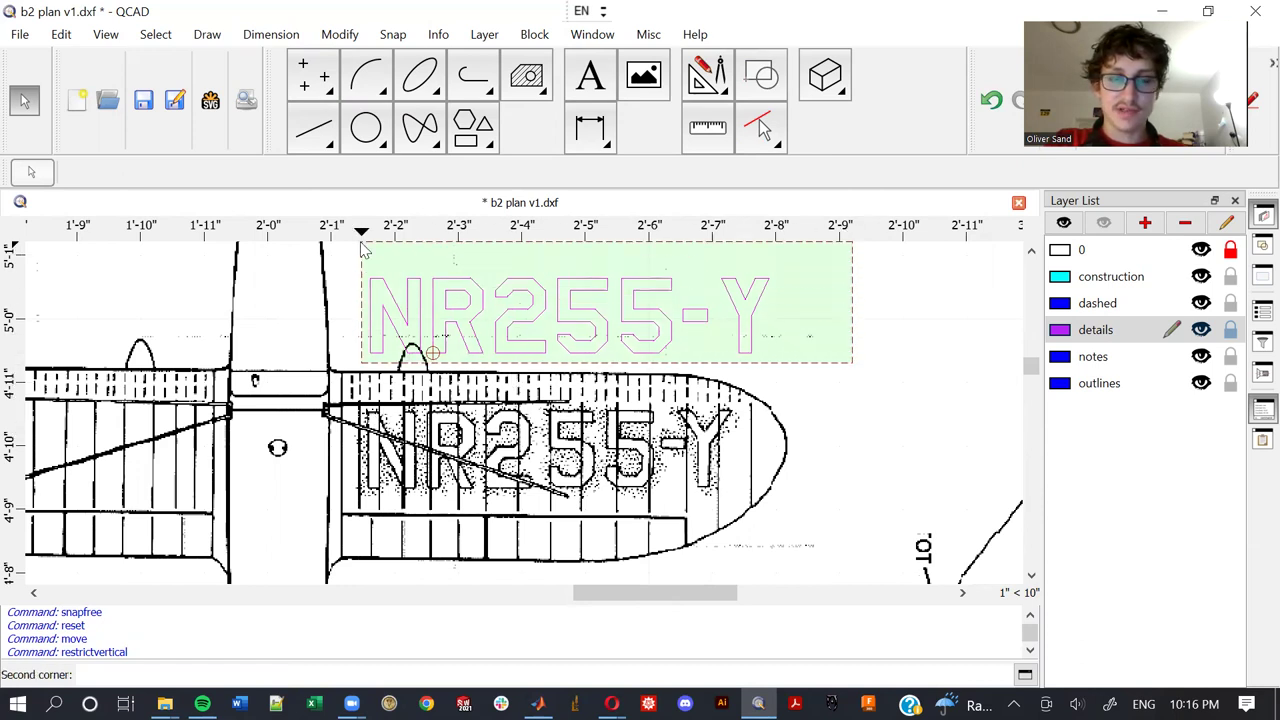
pyautogui.click(888, 452)
pyautogui.click(829, 374)
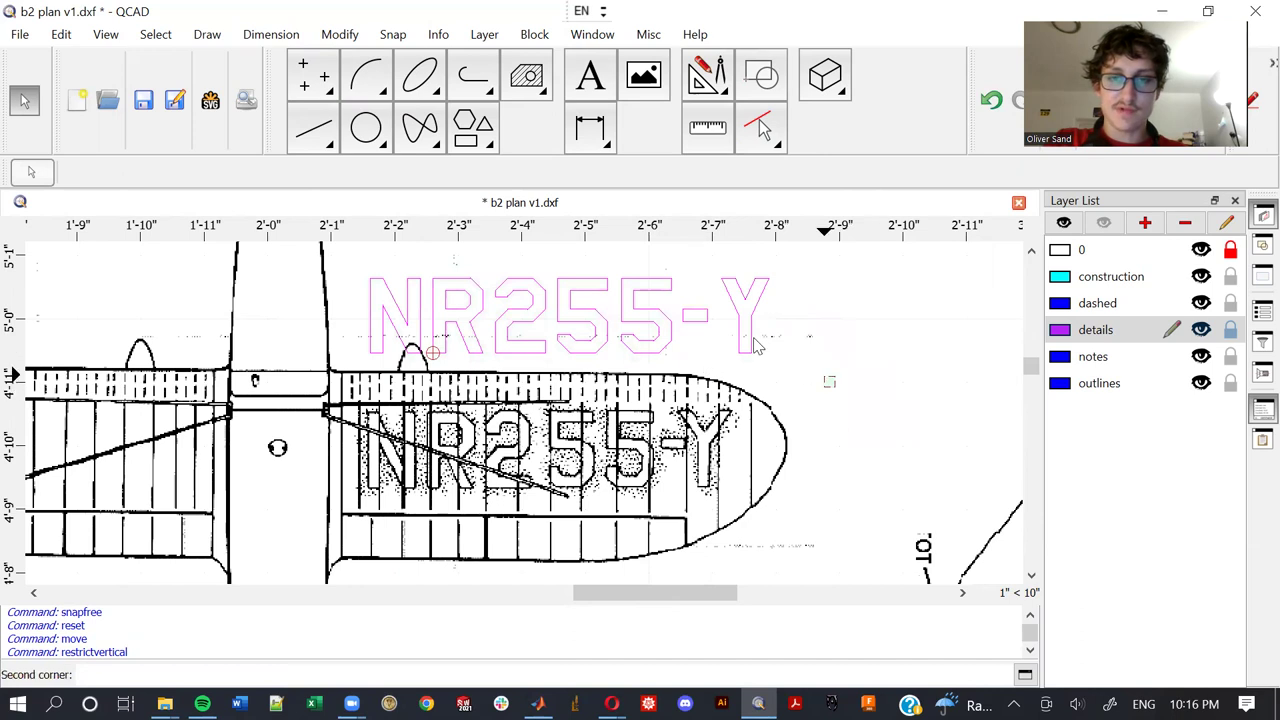
pyautogui.click(358, 232)
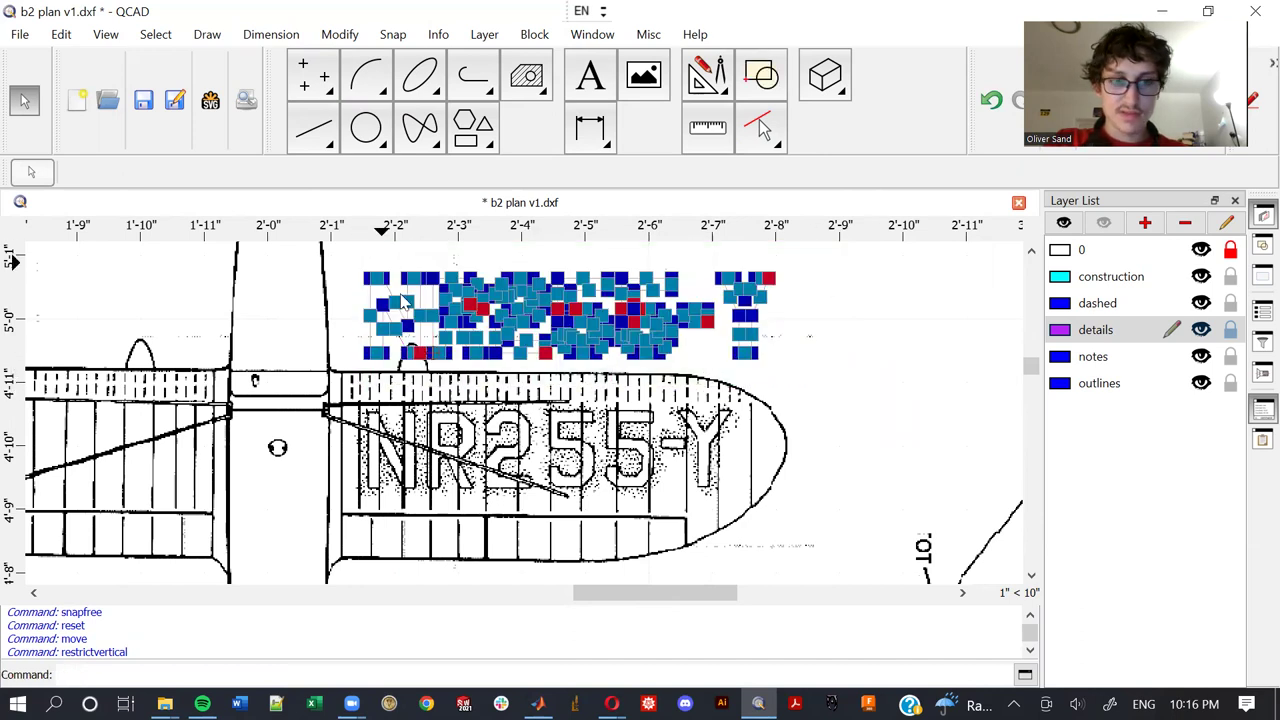
# Scale the magenta NR255-Y lettering with SZ, using factor x 0.9 and factor y 1
pyautogui.press('s')
pyautogui.press('z')
pyautogui.scroll(2, 375, 348)
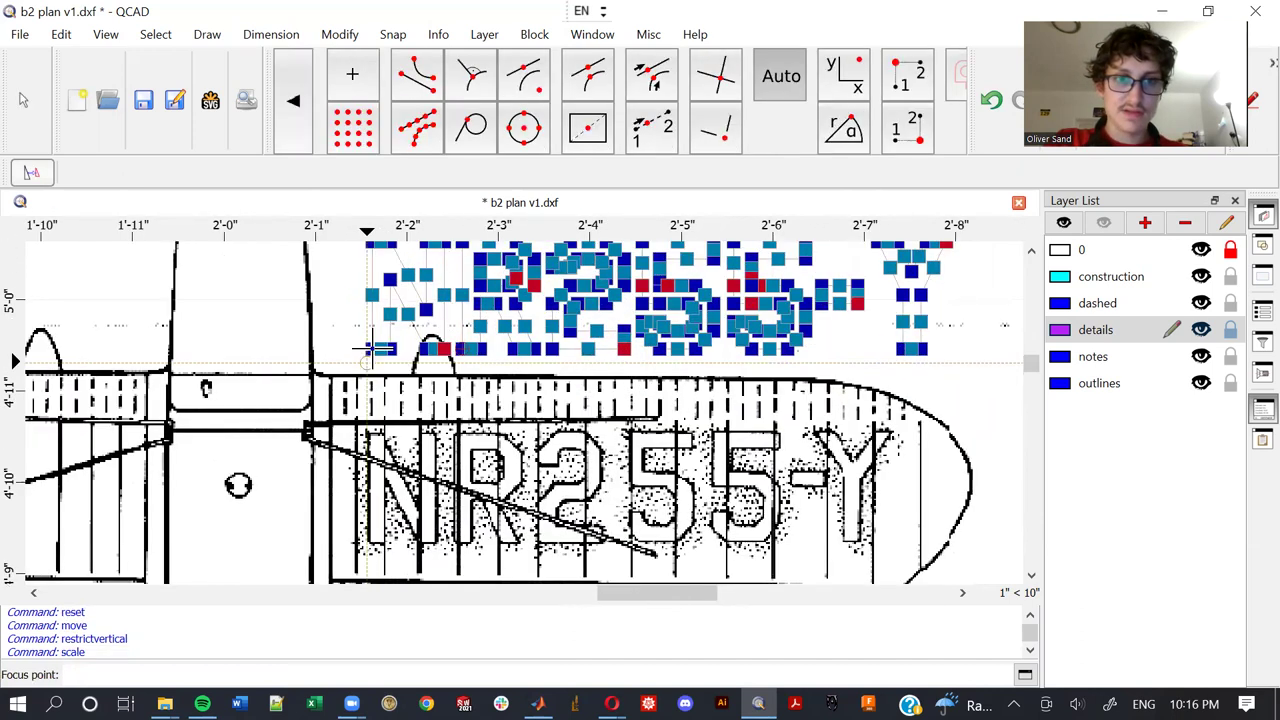
pyautogui.click(375, 348)
pyautogui.click(840, 483)
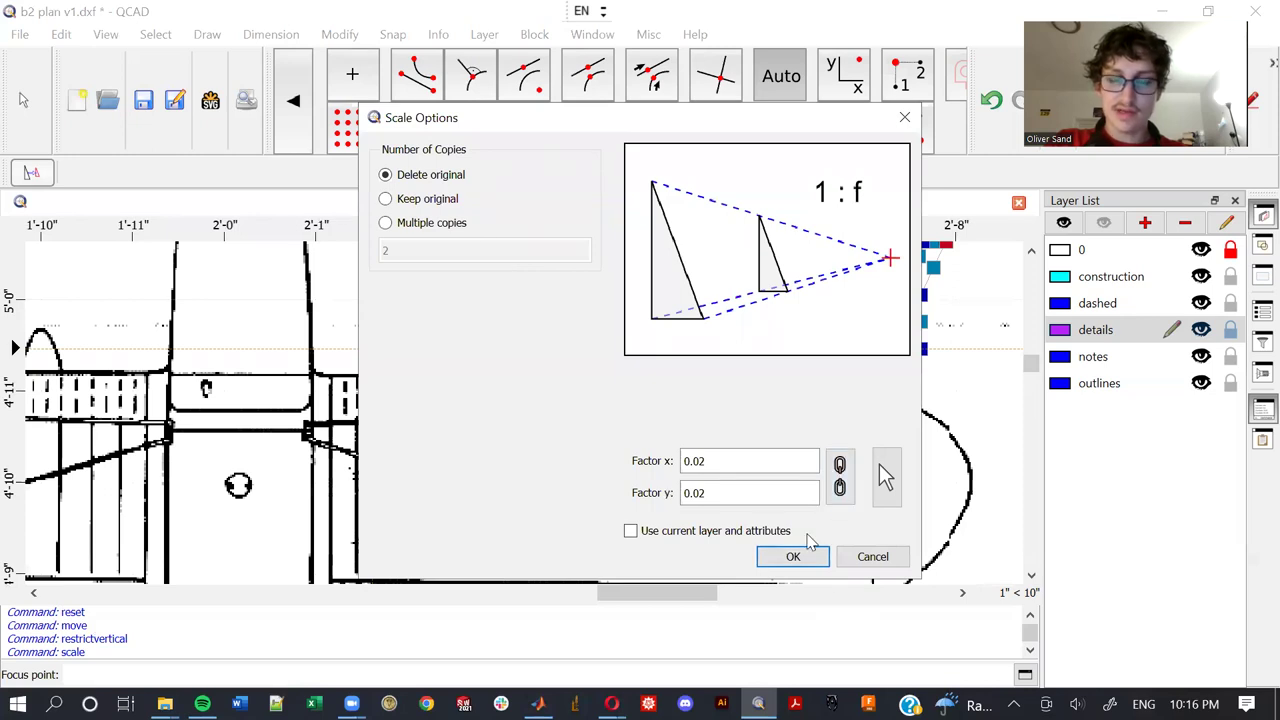
pyautogui.moveTo(712, 461); pyautogui.dragTo(611, 446)
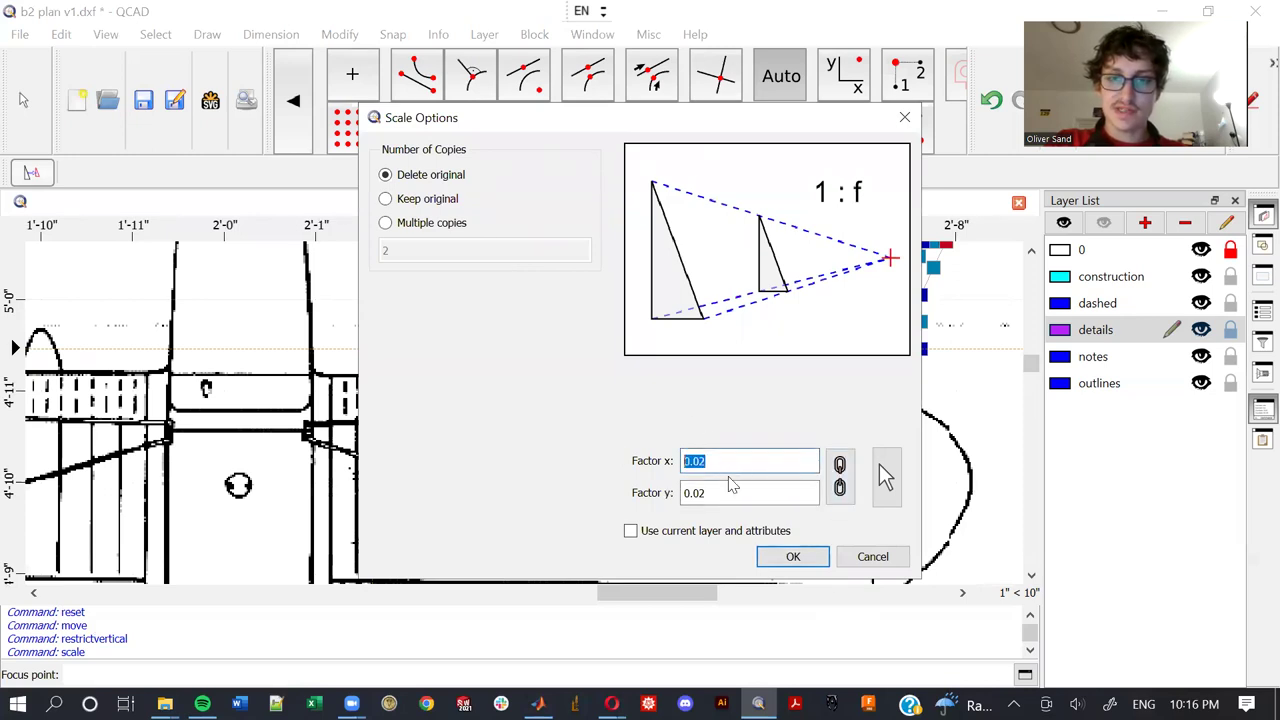
pyautogui.moveTo(733, 484); pyautogui.dragTo(634, 488)
pyautogui.write('1')
pyautogui.moveTo(749, 460); pyautogui.dragTo(632, 443)
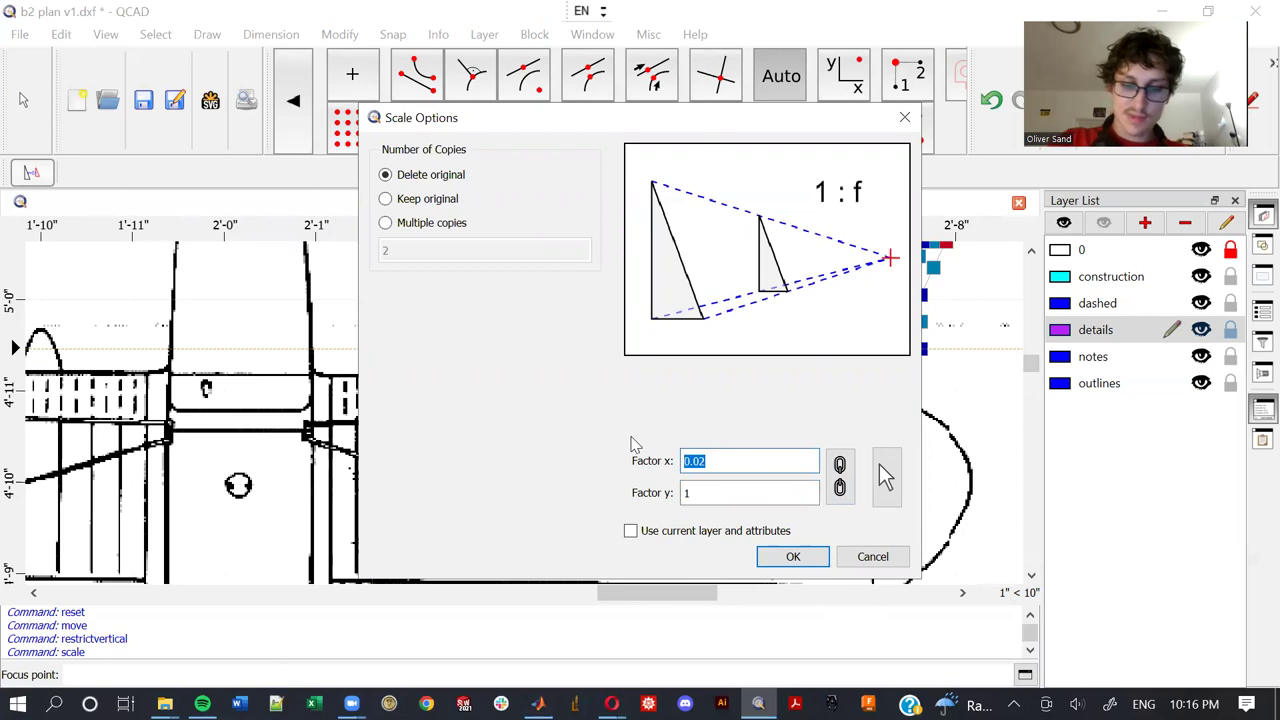
pyautogui.write('0.9')
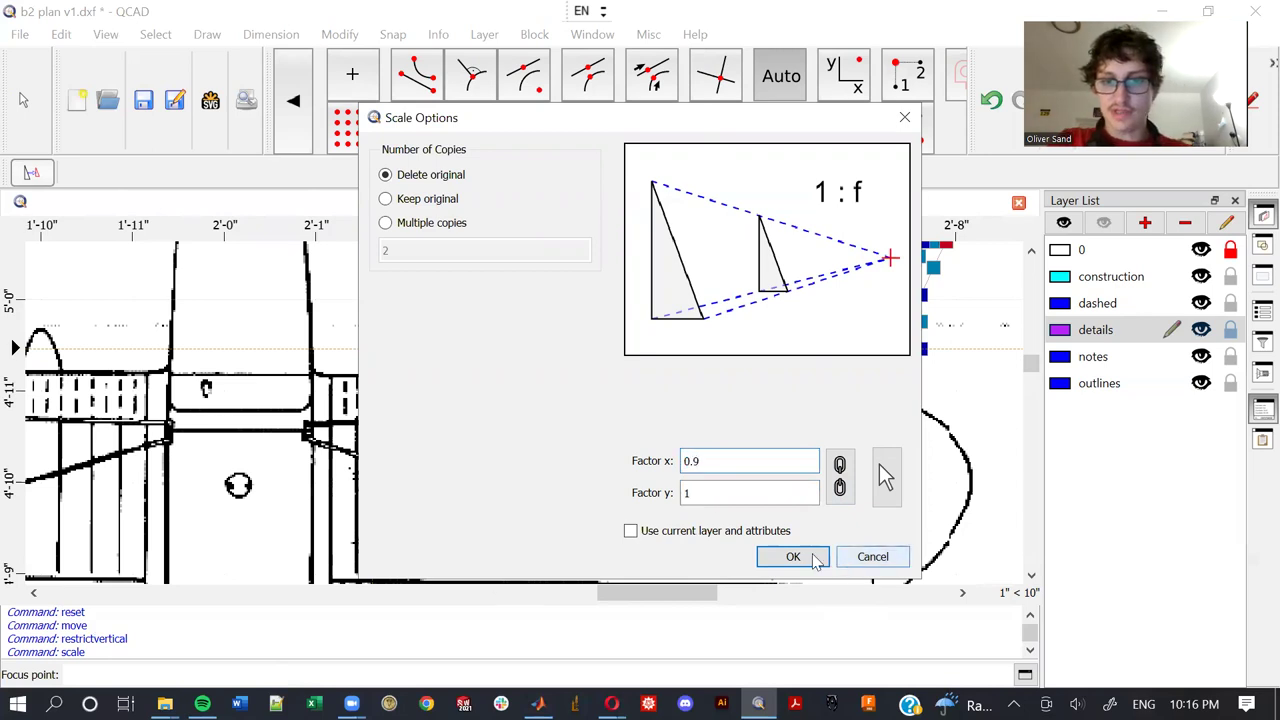
pyautogui.click(800, 557)
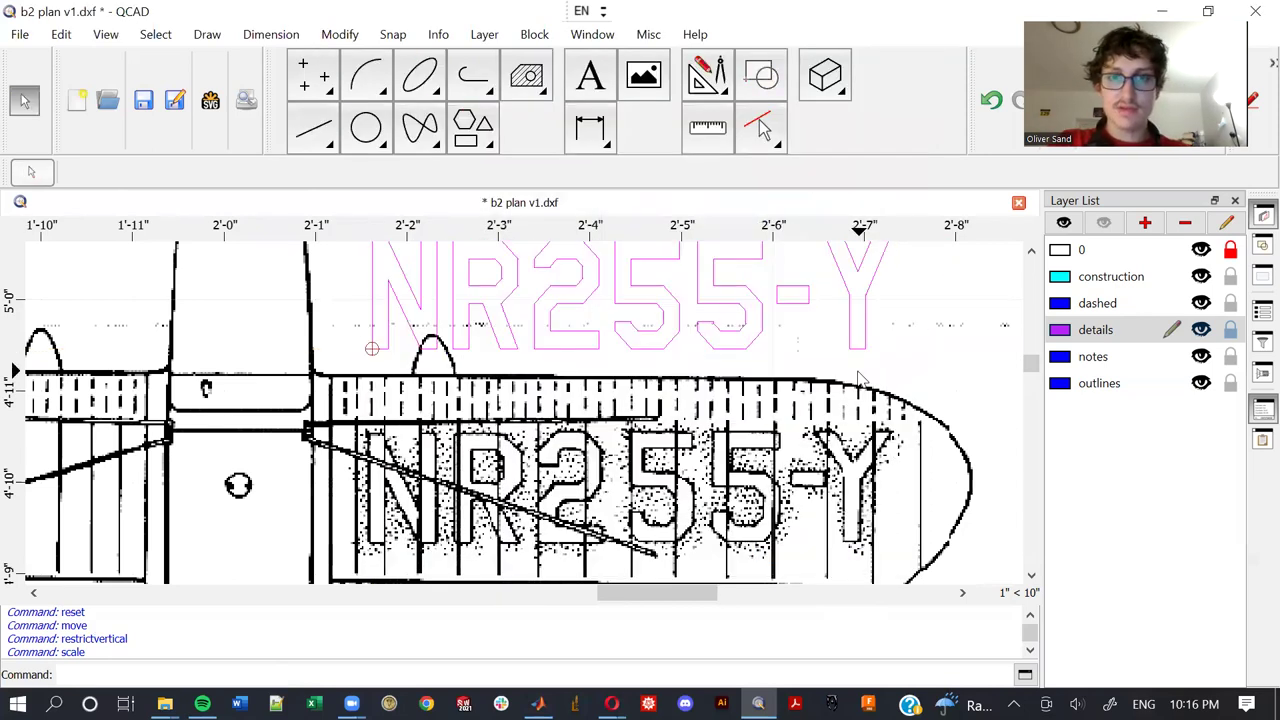
# Move the magenta lettering down onto the scanned NR255-Y lettering using free snap, without keeping a copy
pyautogui.scroll(-2, 862, 372)
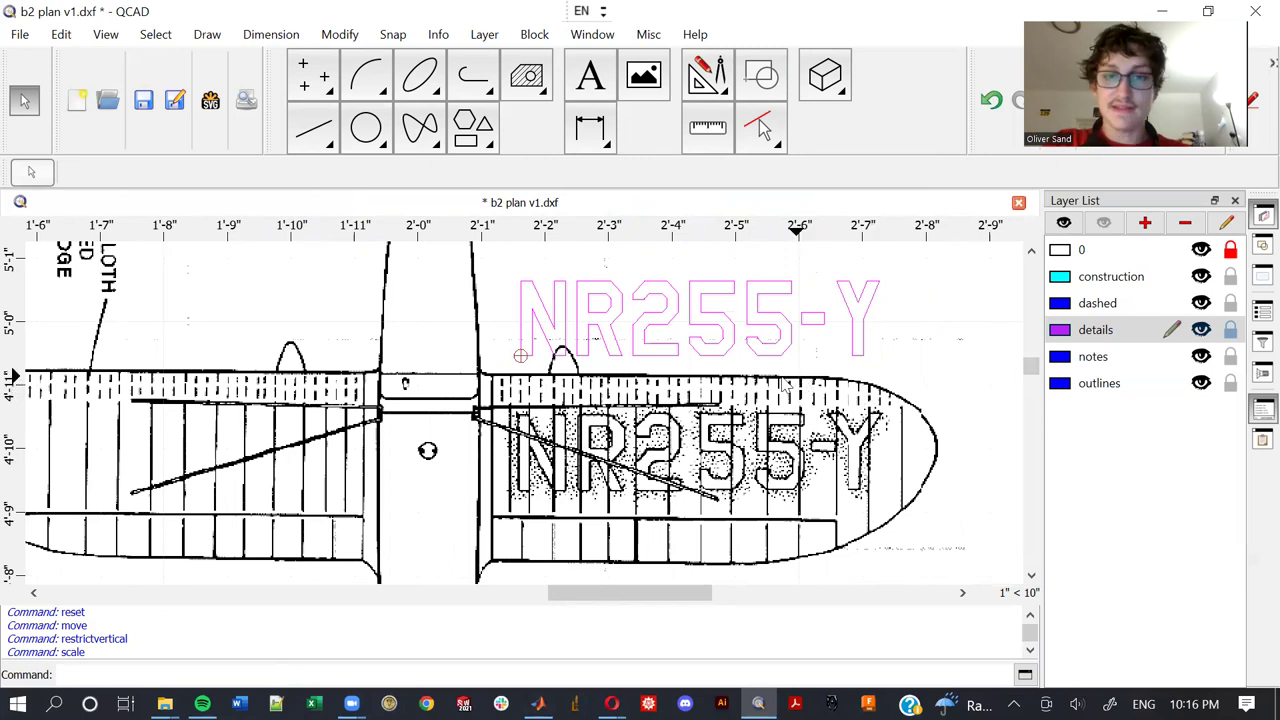
pyautogui.moveTo(910, 375); pyautogui.dragTo(502, 277)
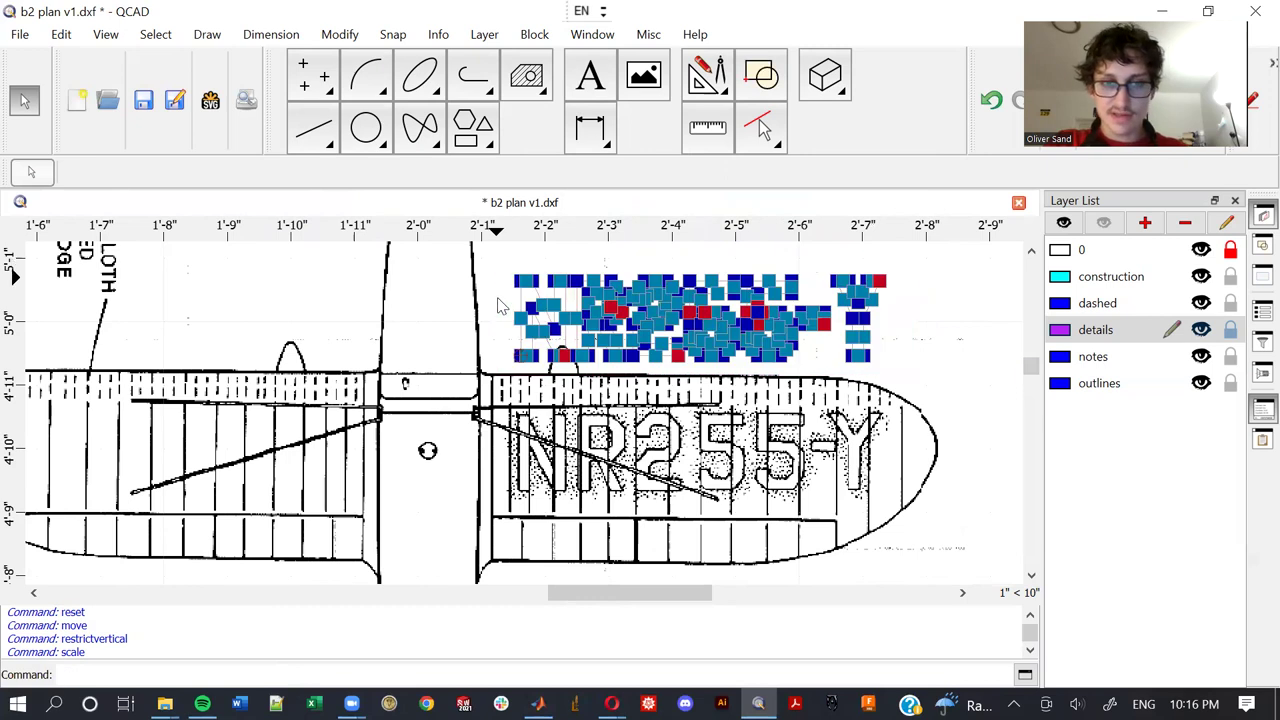
pyautogui.press('m')
pyautogui.press('v')
pyautogui.click(521, 356)
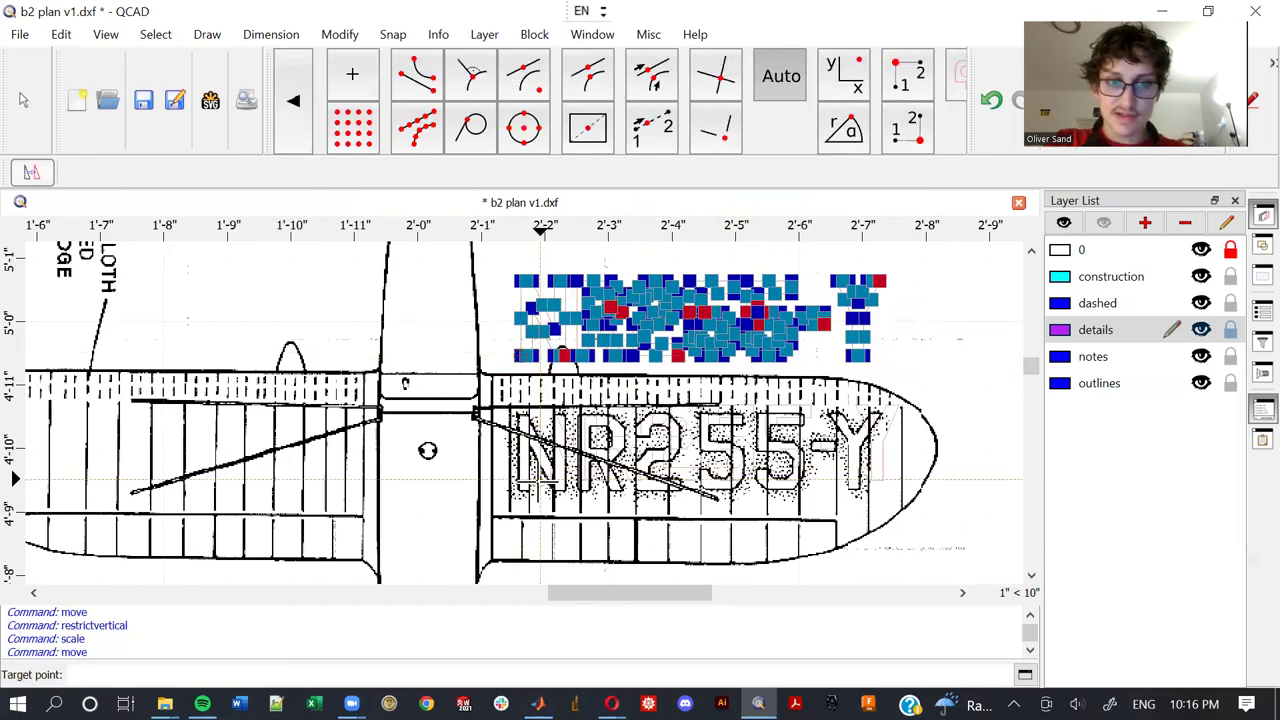
pyautogui.scroll(5, 495, 488)
pyautogui.press('f')
pyautogui.press('r')
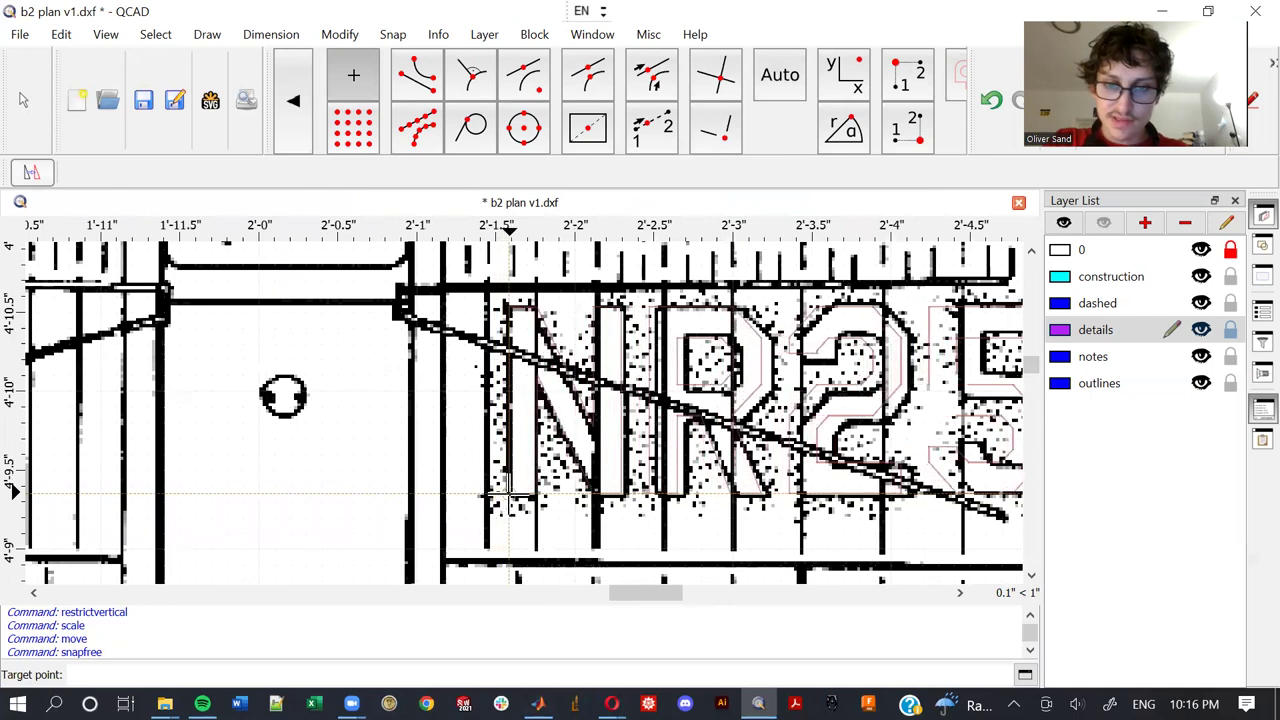
pyautogui.click(508, 490)
pyautogui.click(793, 508)
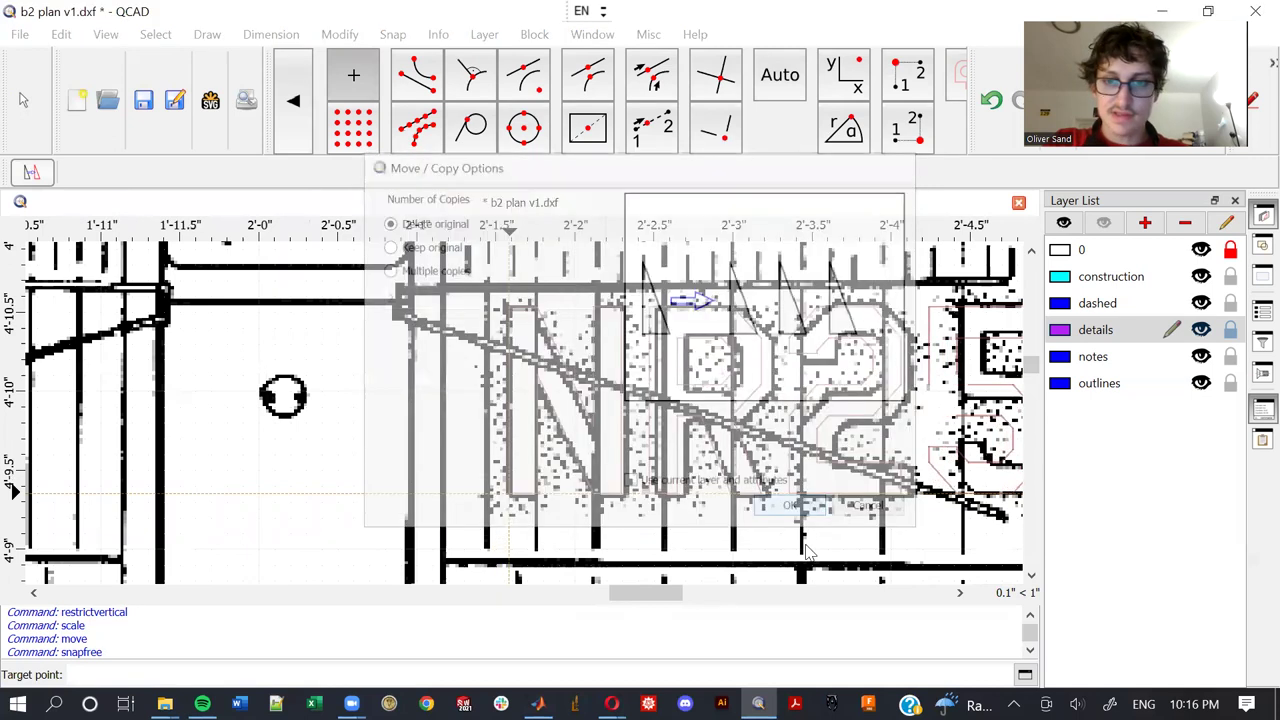
# Window-select the moved NR255-Y lettering again
pyautogui.scroll(-4, 800, 505)
pyautogui.scroll(-3, 790, 505)
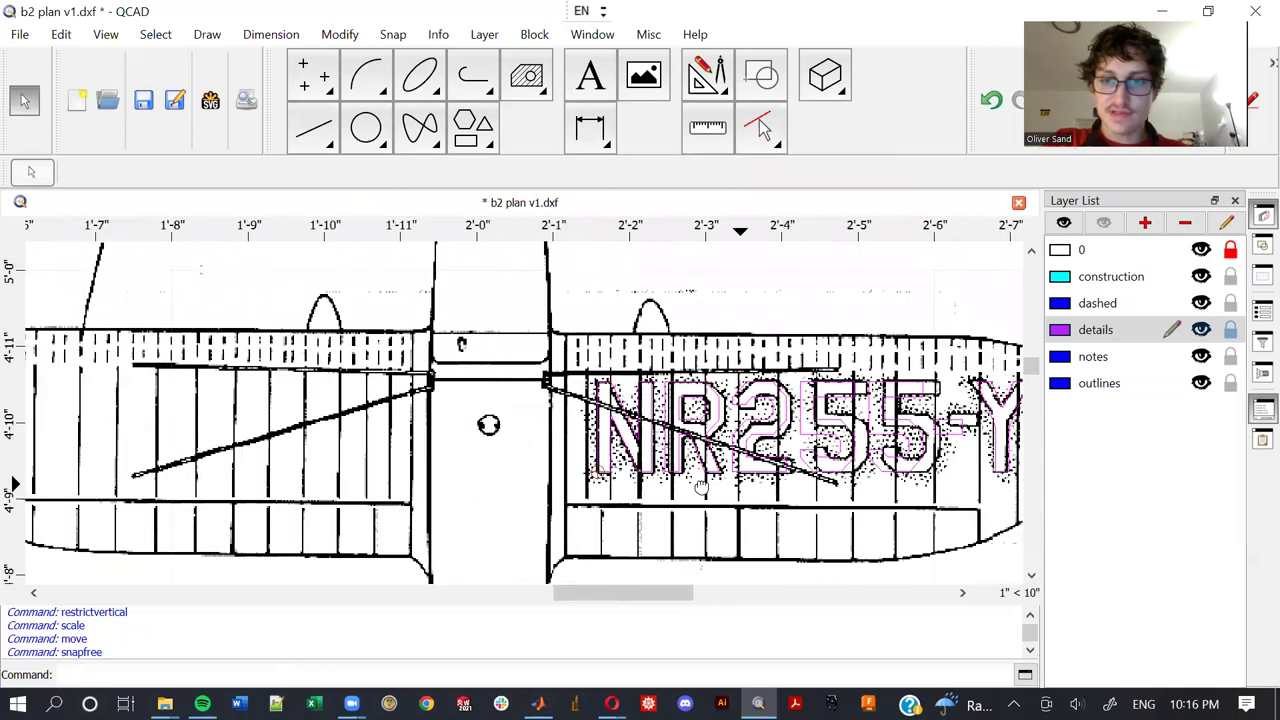
pyautogui.click(805, 425)
pyautogui.click(652, 442)
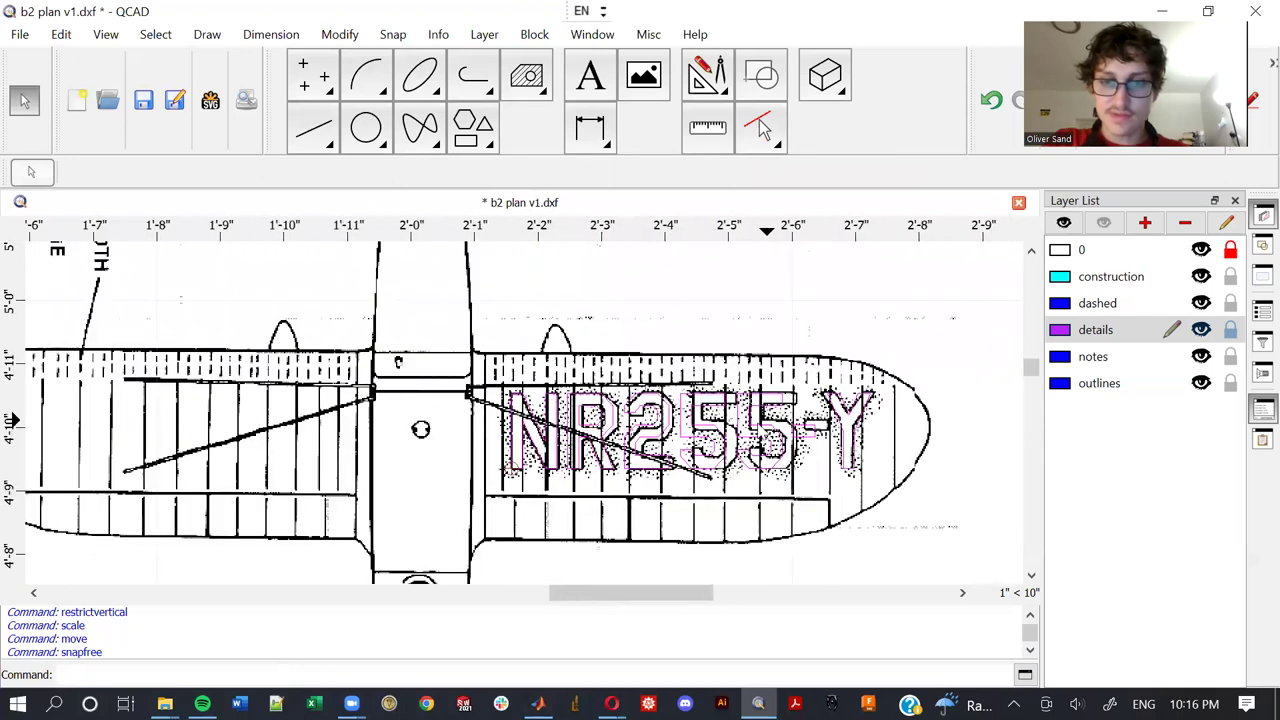
pyautogui.click(880, 478)
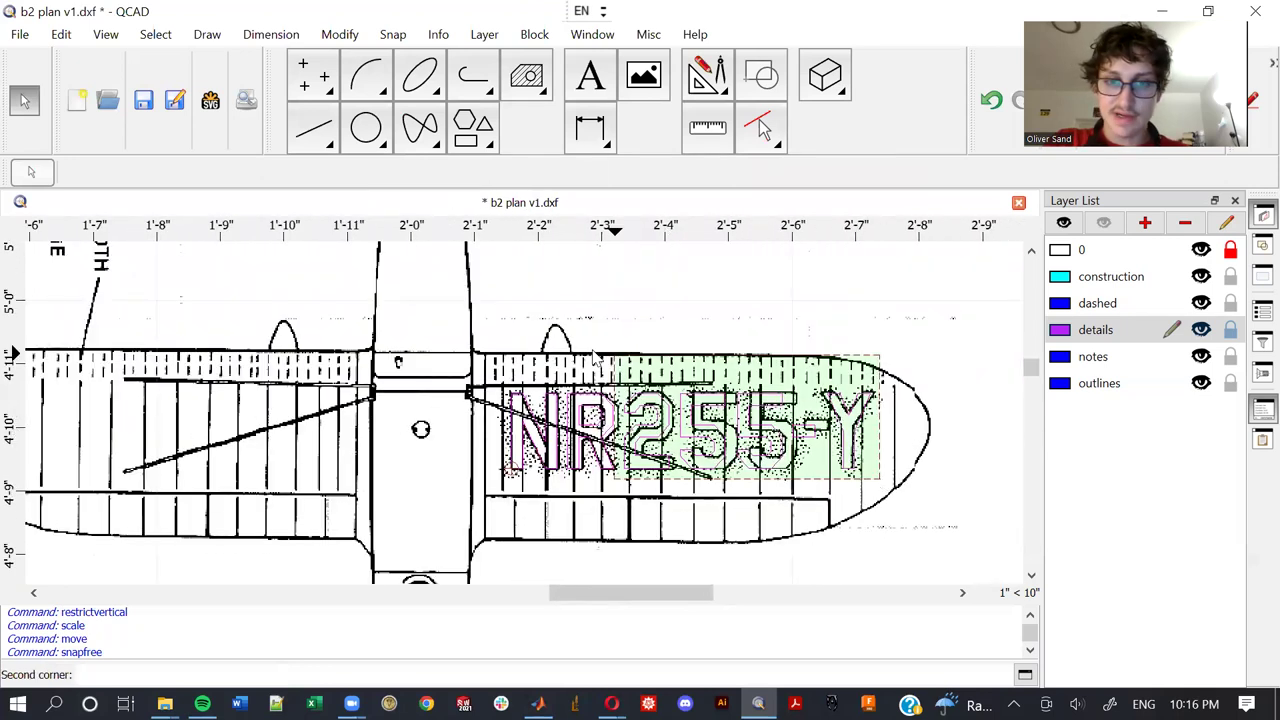
# Select the whole NR255-Y lettering, then copy and paste it
pyautogui.click(508, 384)
pyautogui.hotkey('ctrl', 'c')
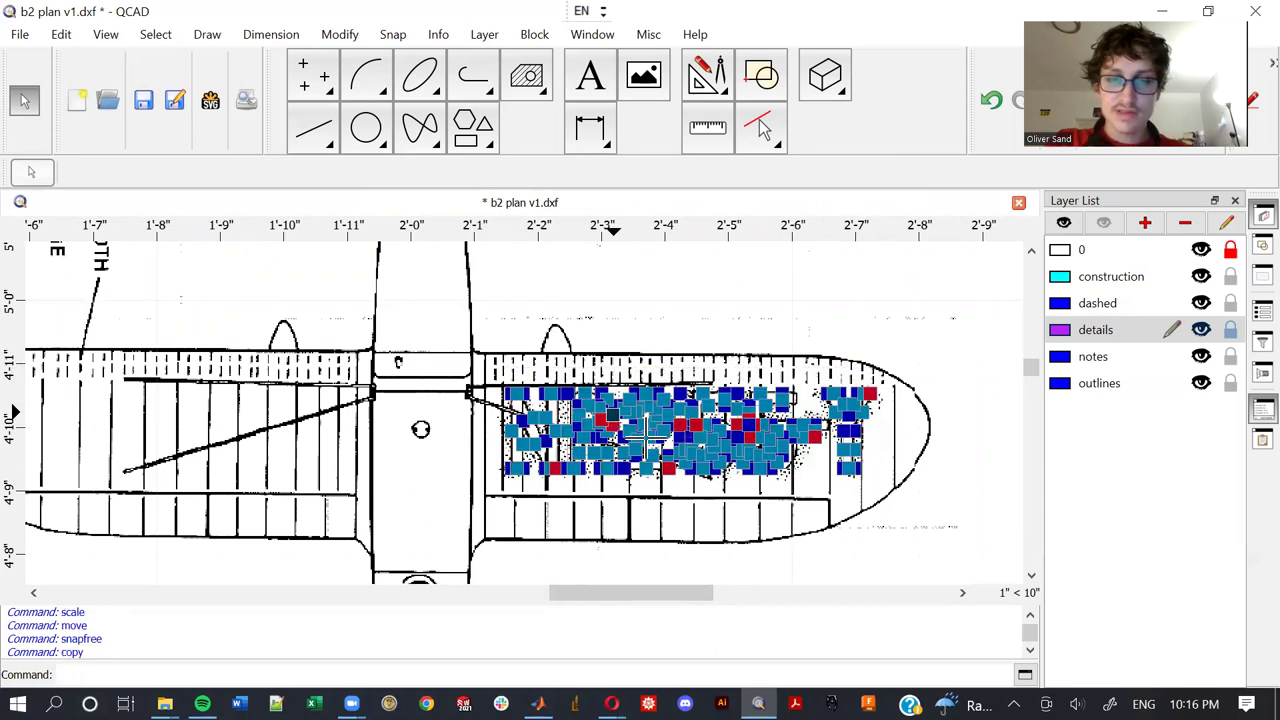
pyautogui.hotkey('ctrl', 'v')
pyautogui.scroll(-5, 757, 497)
# Place the pasted copy across the outer ribs of the drawn wing plan using free snap
pyautogui.moveTo(665, 301)
pyautogui.mouseDown(button='middle')
pyautogui.moveTo(576, 203)
pyautogui.moveTo(562, 117)
pyautogui.moveTo(591, 203)
pyautogui.mouseUp(button='middle')
pyautogui.scroll(-1, 592, 367)
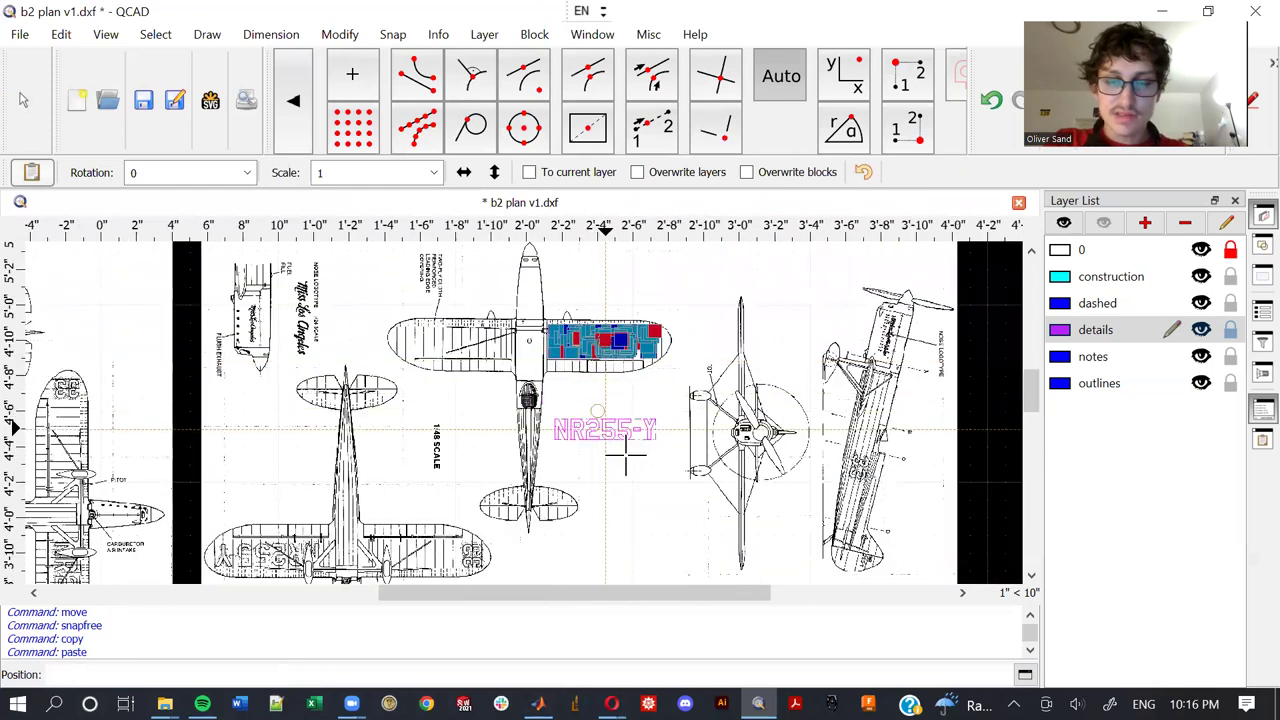
pyautogui.moveTo(602, 541); pyautogui.dragTo(652, 371, button='middle')
pyautogui.scroll(-5, 652, 371)
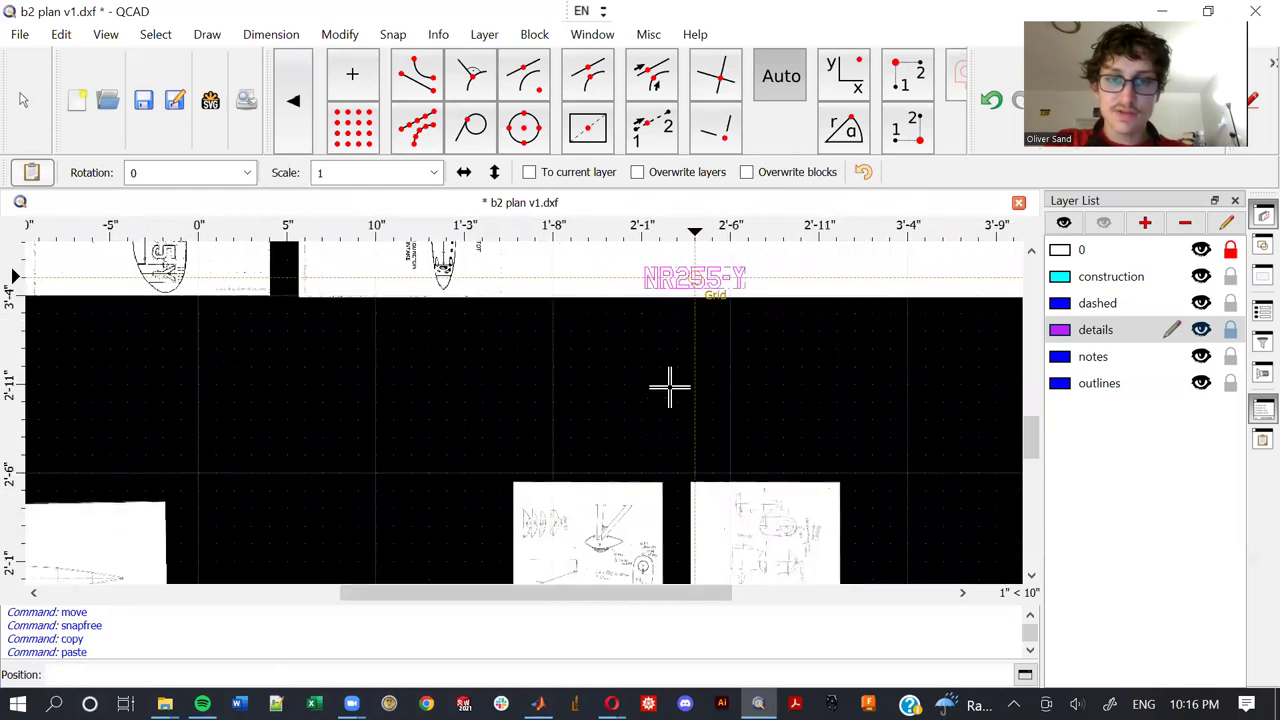
pyautogui.moveTo(646, 297); pyautogui.dragTo(592, 439, button='middle')
pyautogui.scroll(5, 660, 450)
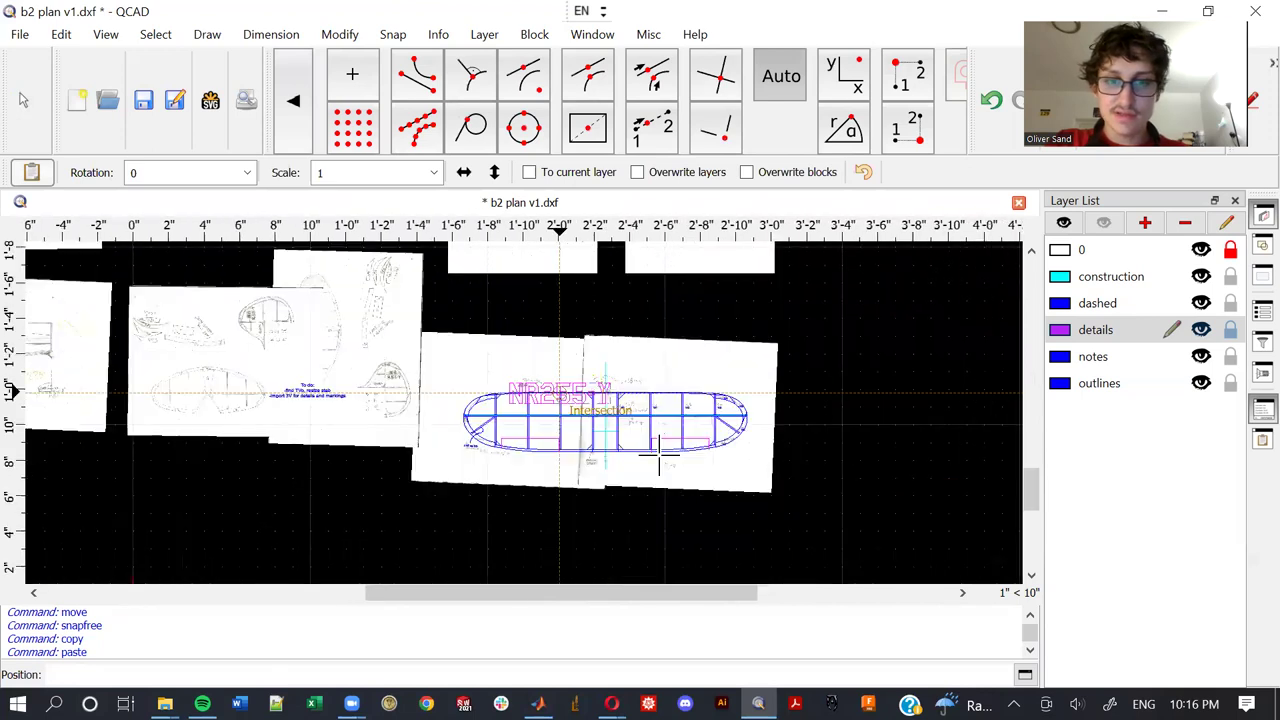
pyautogui.press('f')
pyautogui.press('r')
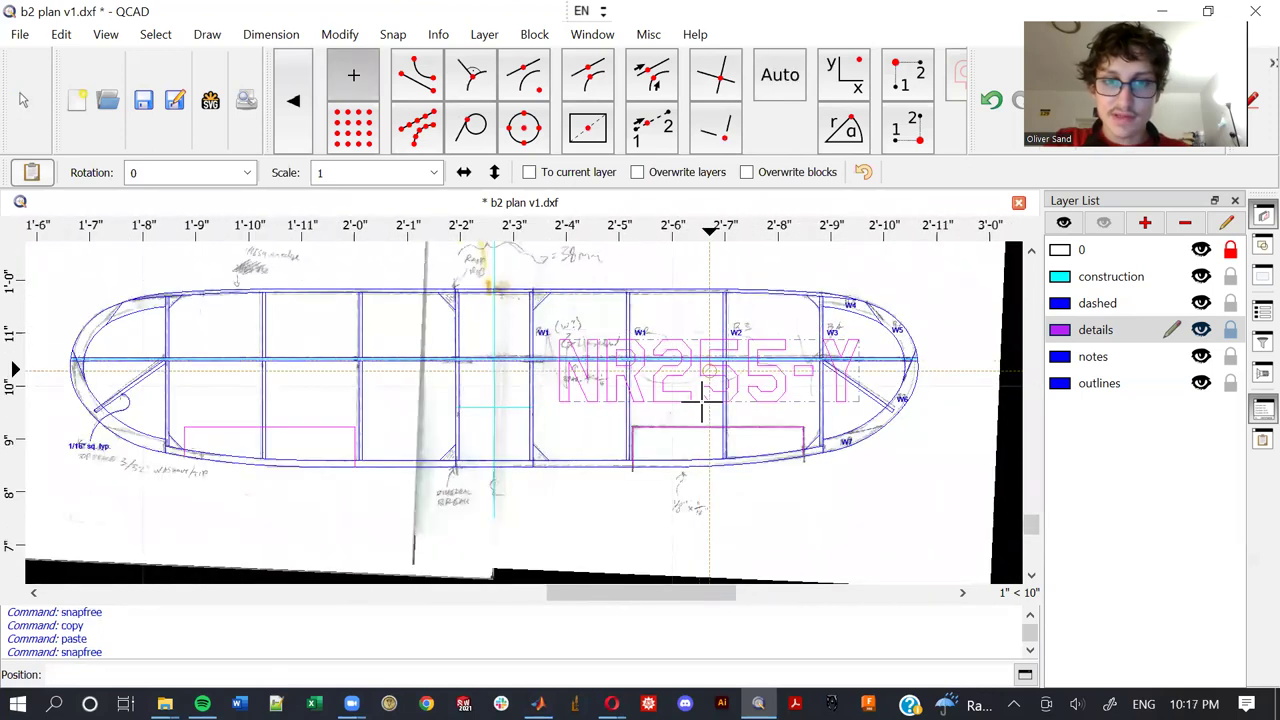
pyautogui.scroll(6, 700, 402)
pyautogui.scroll(-4, 688, 458)
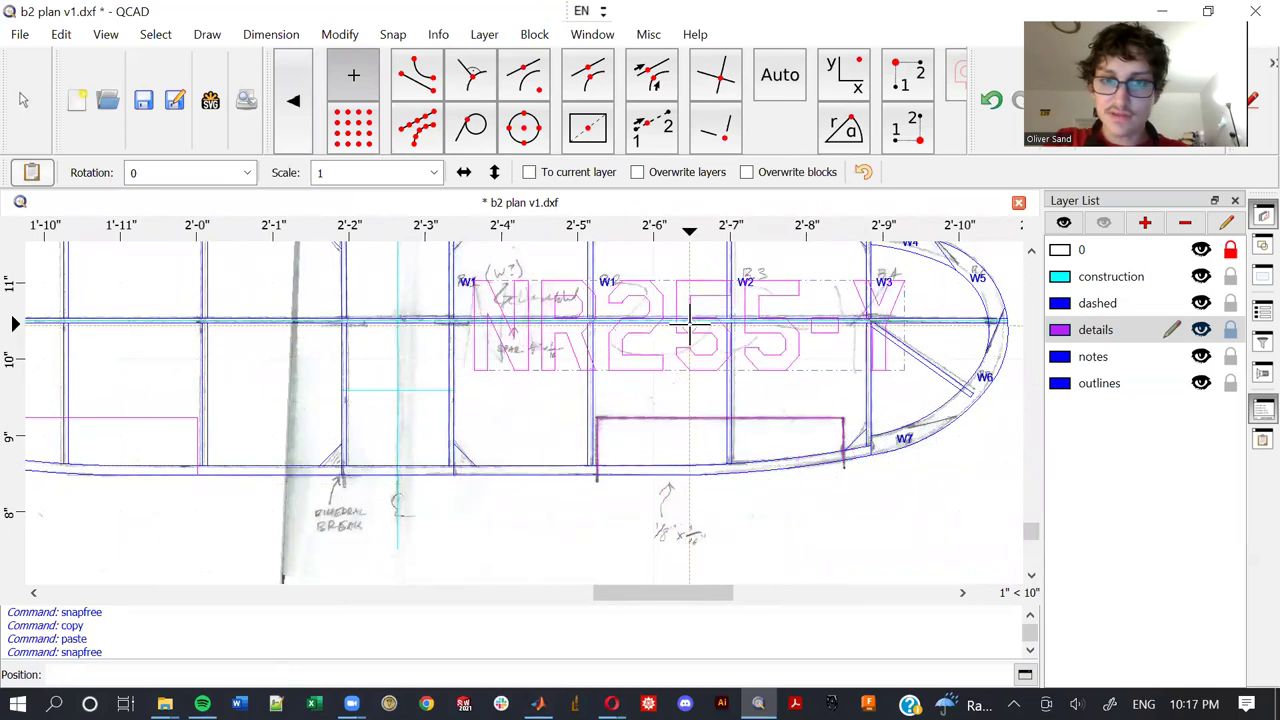
pyautogui.click(692, 322)
# End the paste and start moving the W1, W1, W2 and W3 labels from the first W1
pyautogui.press('Escape')
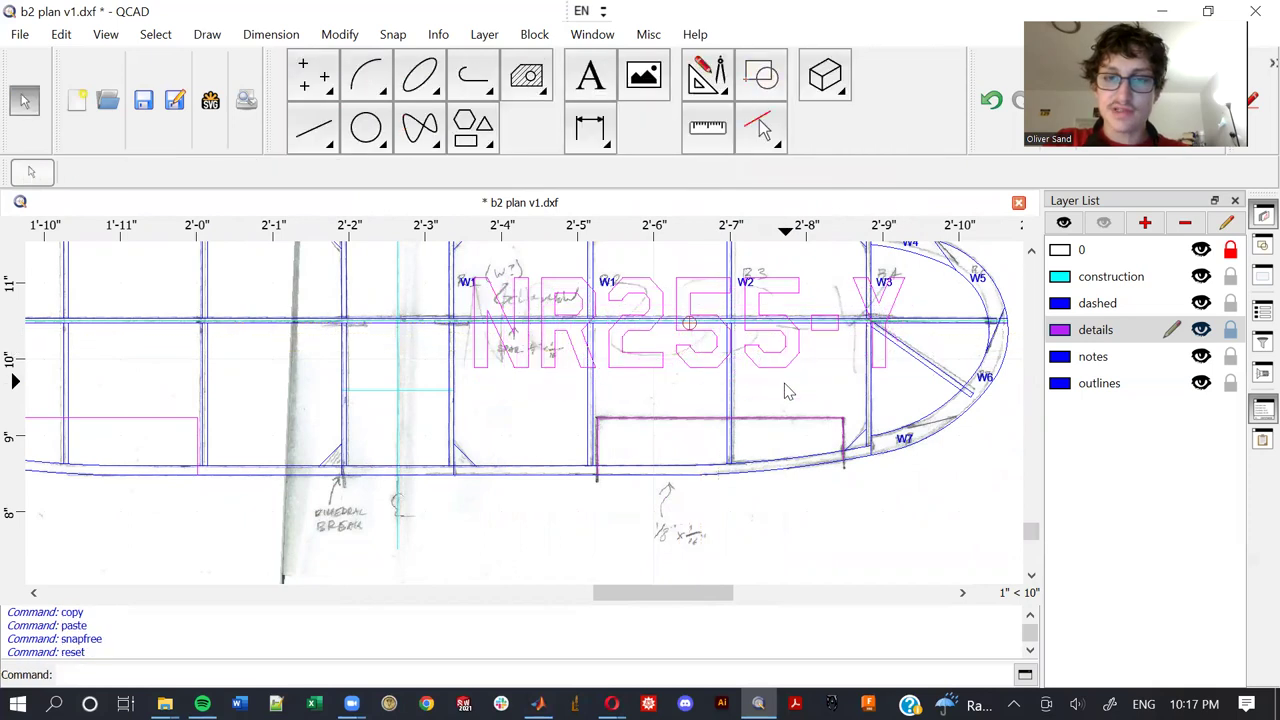
pyautogui.scroll(-2, 787, 391)
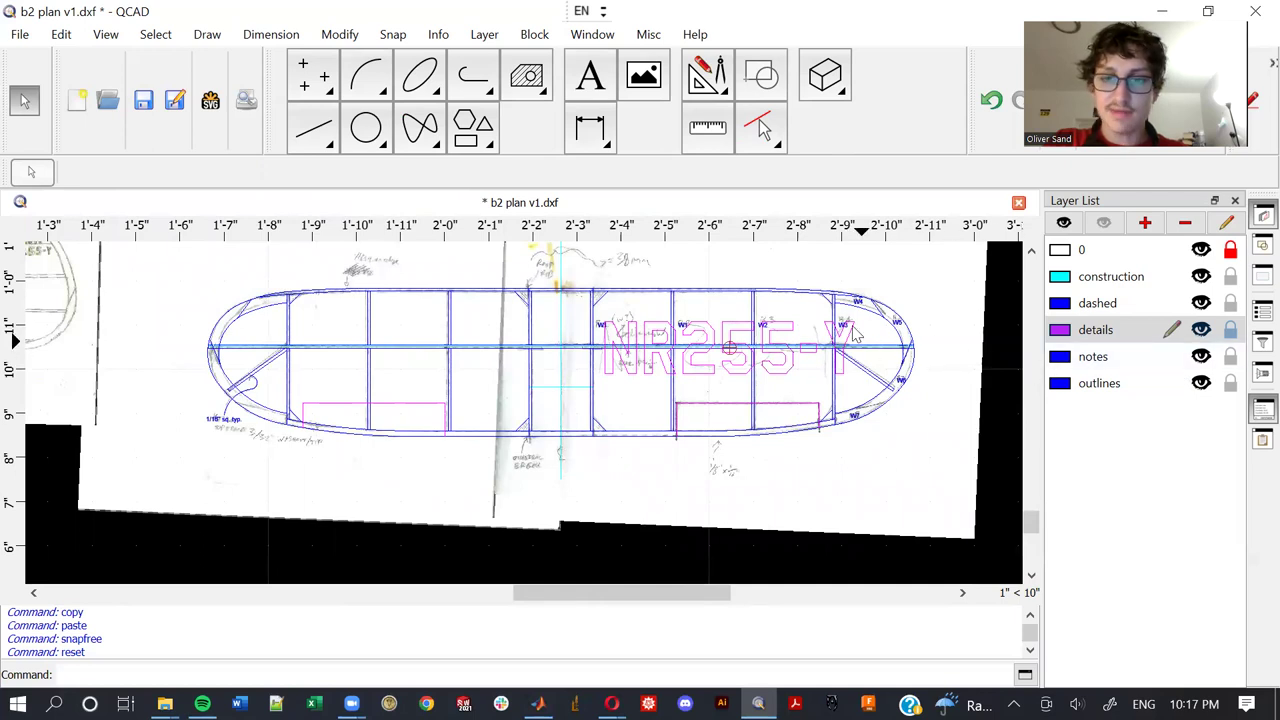
pyautogui.scroll(3, 853, 335)
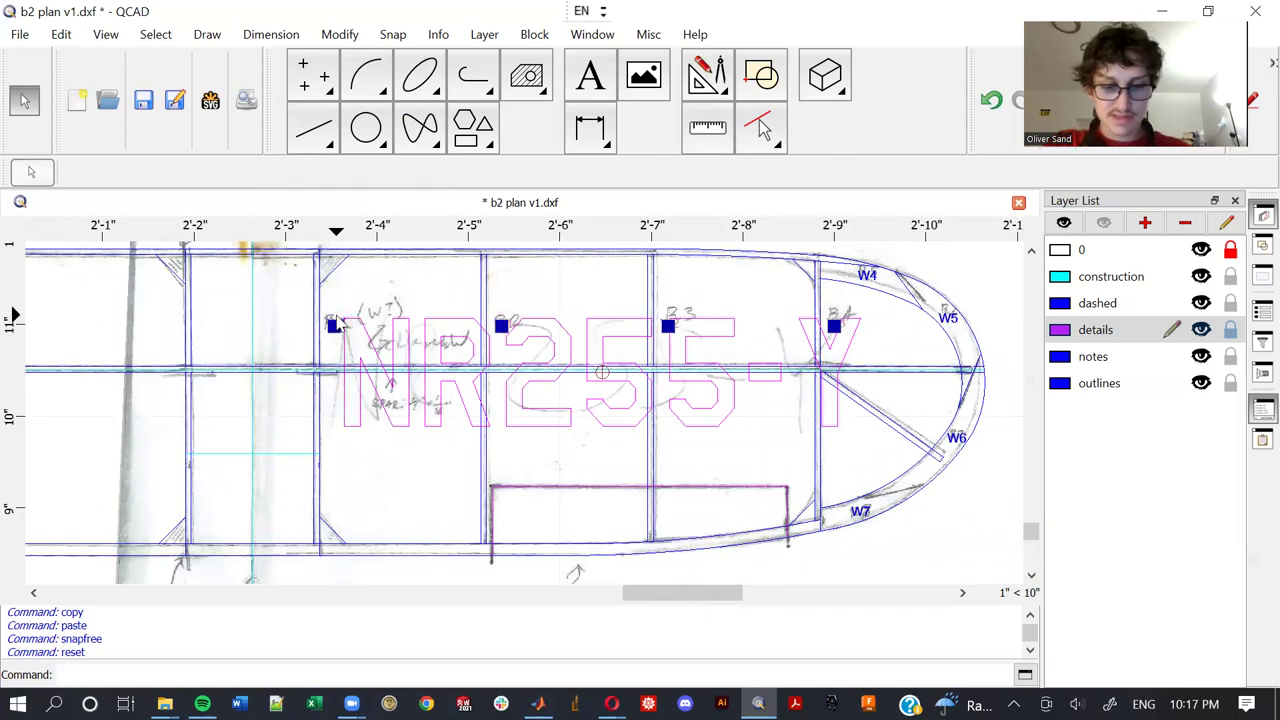
pyautogui.press('m')
pyautogui.press('v')
pyautogui.click(334, 323)
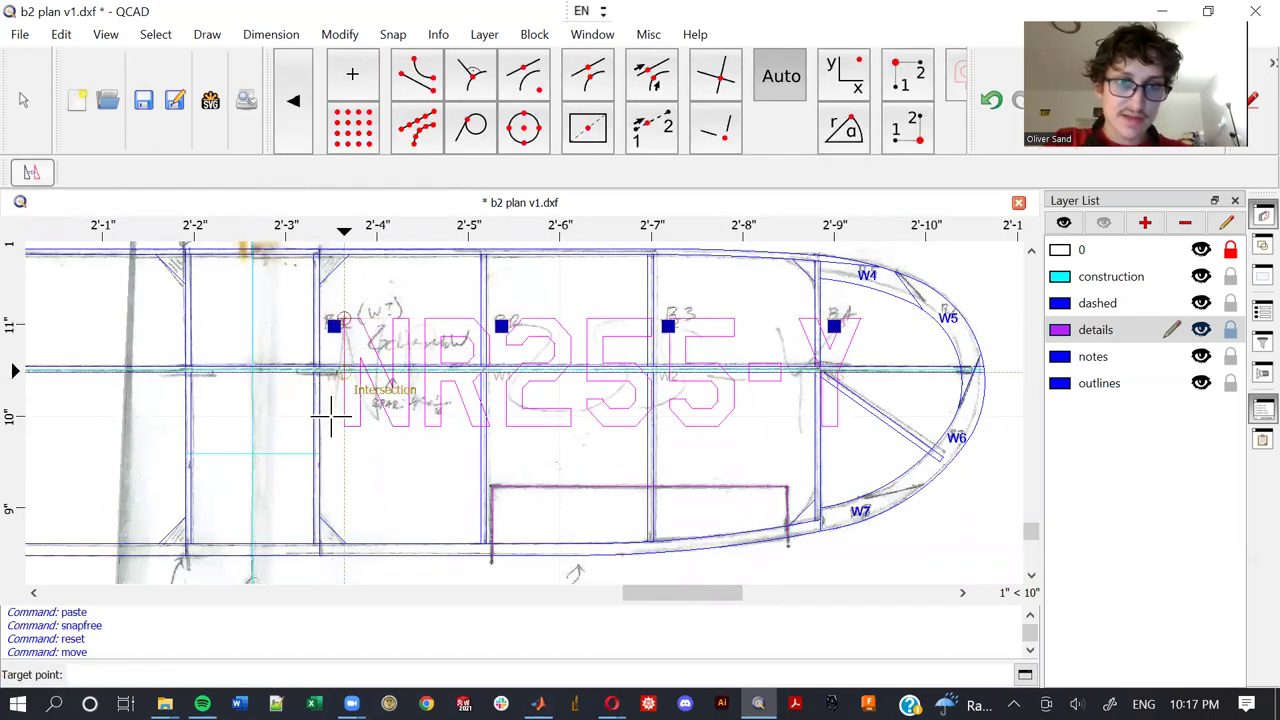
# Move the rib labels straight down below the lettering, without keeping the originals
pyautogui.scroll(2, 337, 465)
pyautogui.press('r')
pyautogui.press('v')
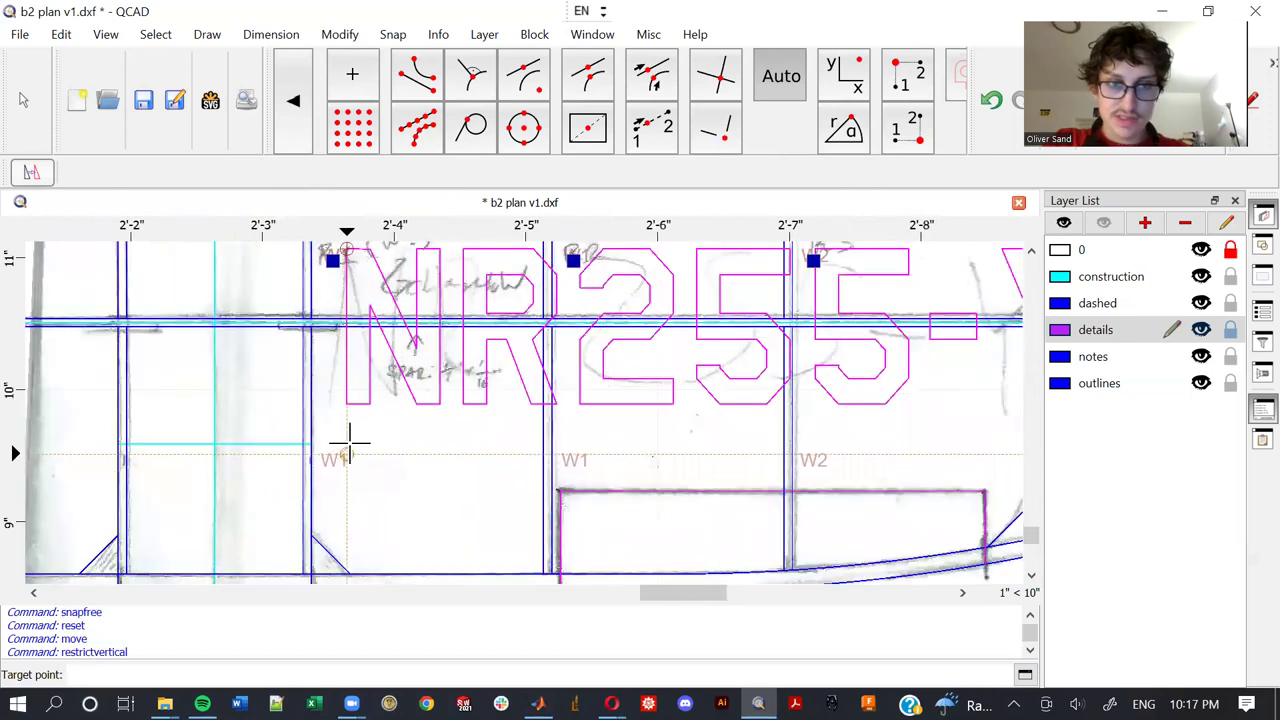
pyautogui.press('f')
pyautogui.press('r')
pyautogui.click(753, 536)
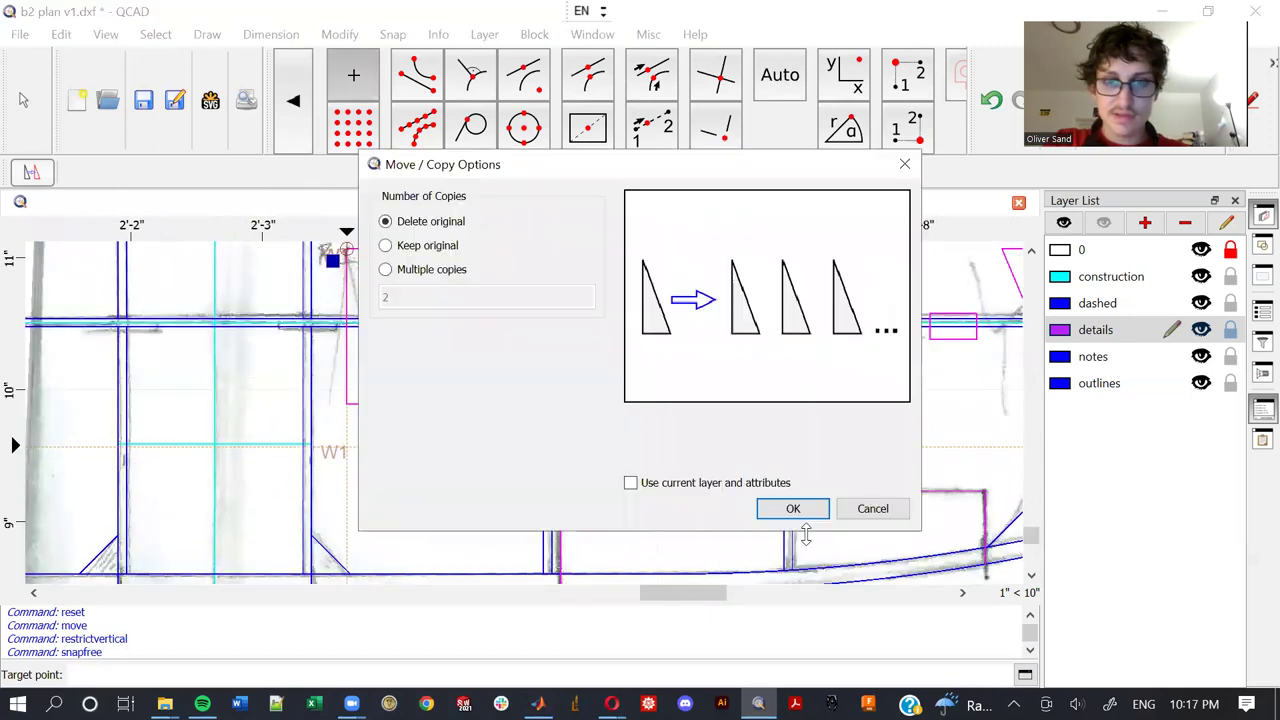
pyautogui.click(805, 510)
pyautogui.scroll(-1, 596, 465)
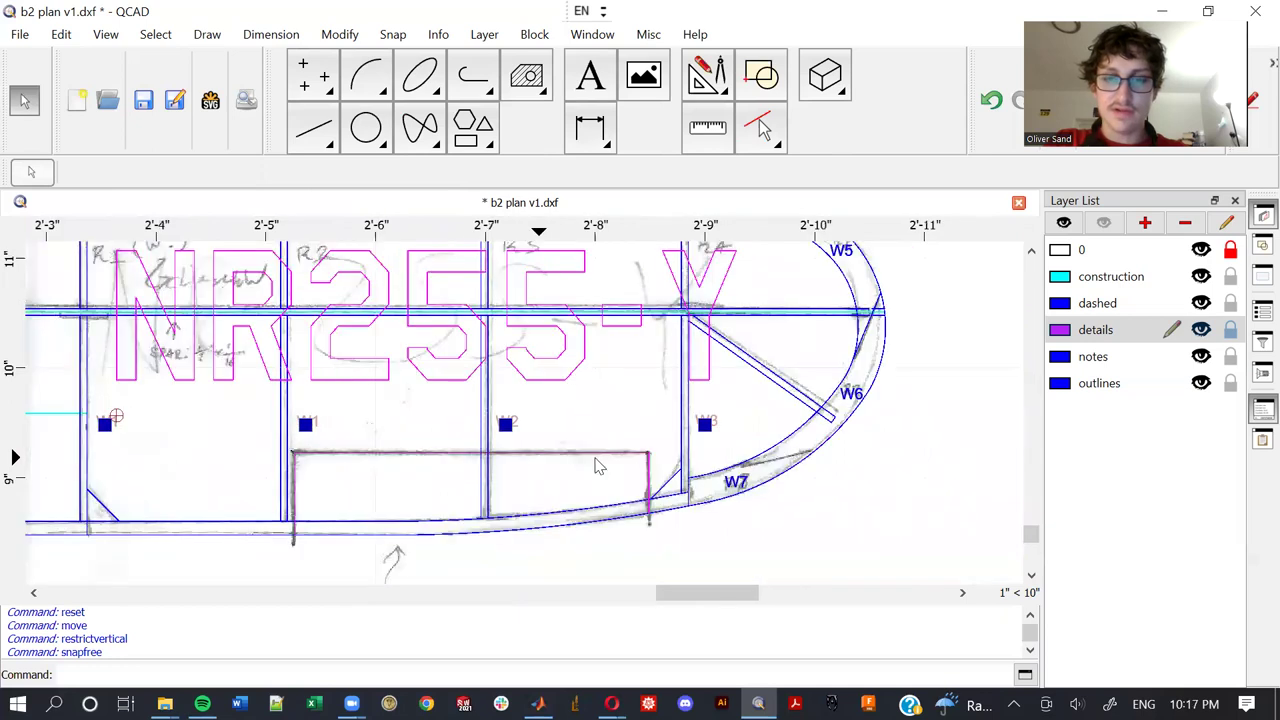
pyautogui.scroll(-2, 595, 465)
pyautogui.scroll(2, 600, 450)
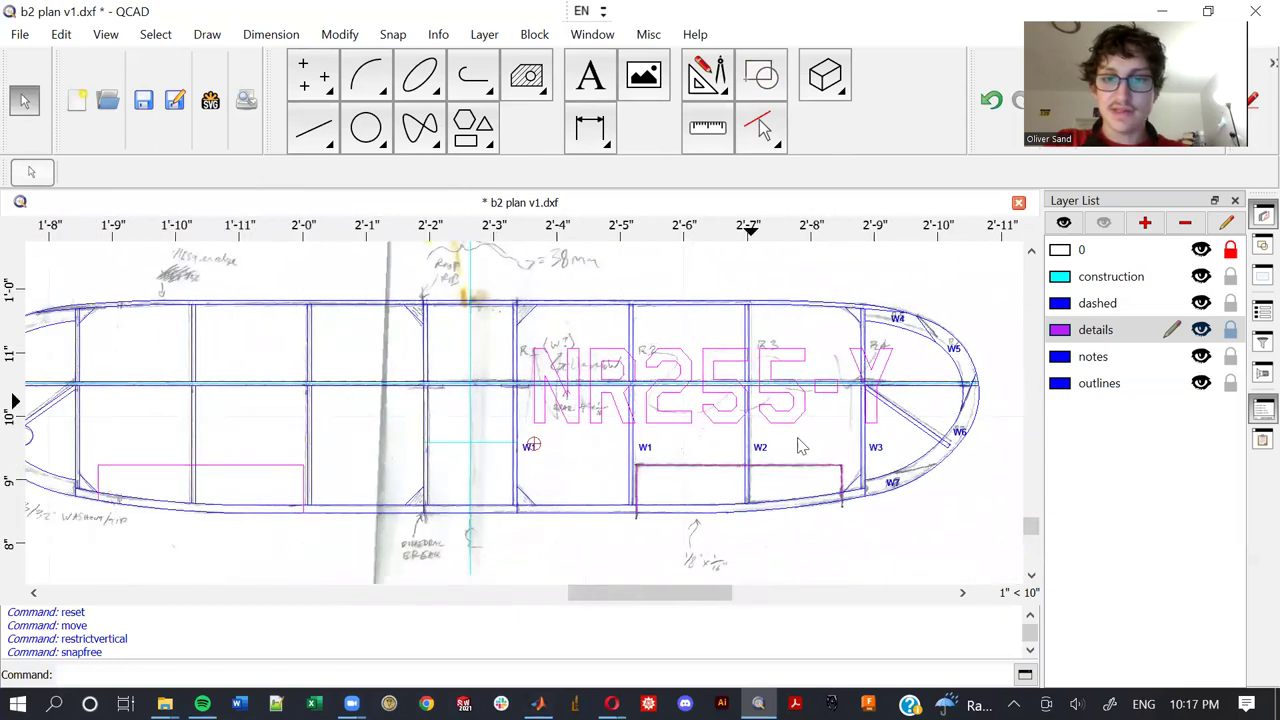
pyautogui.scroll(3, 805, 400)
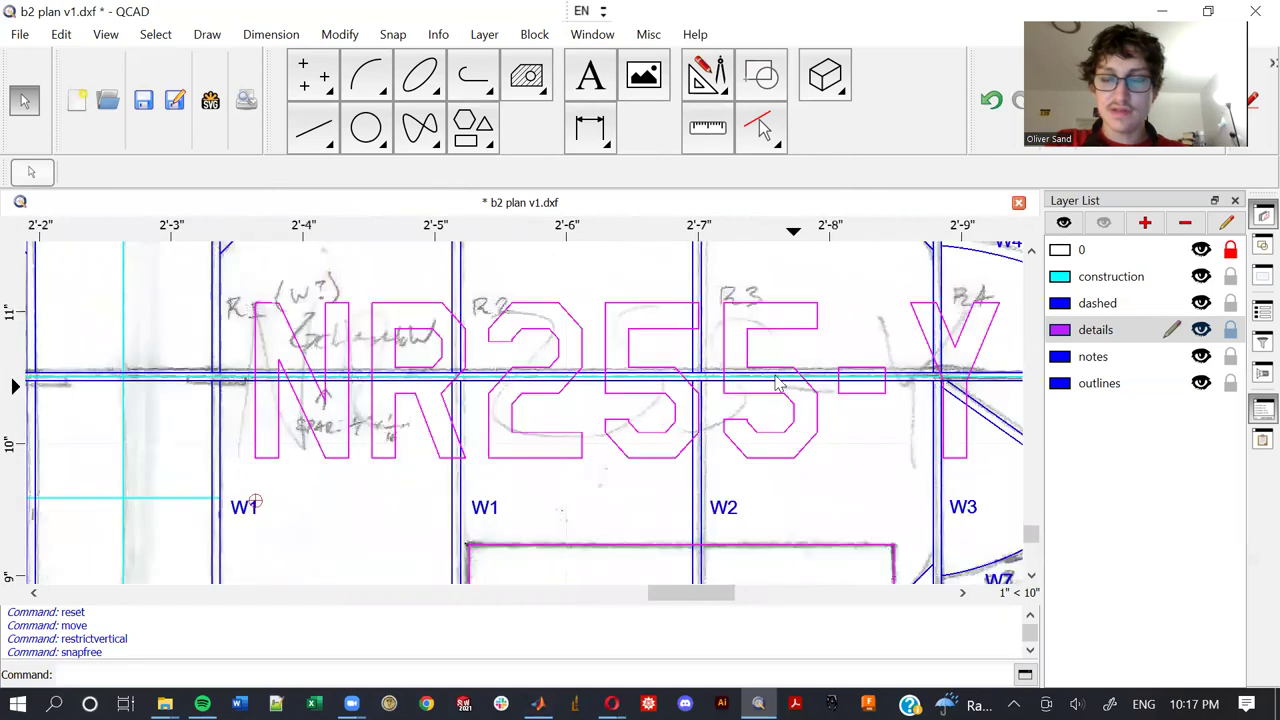